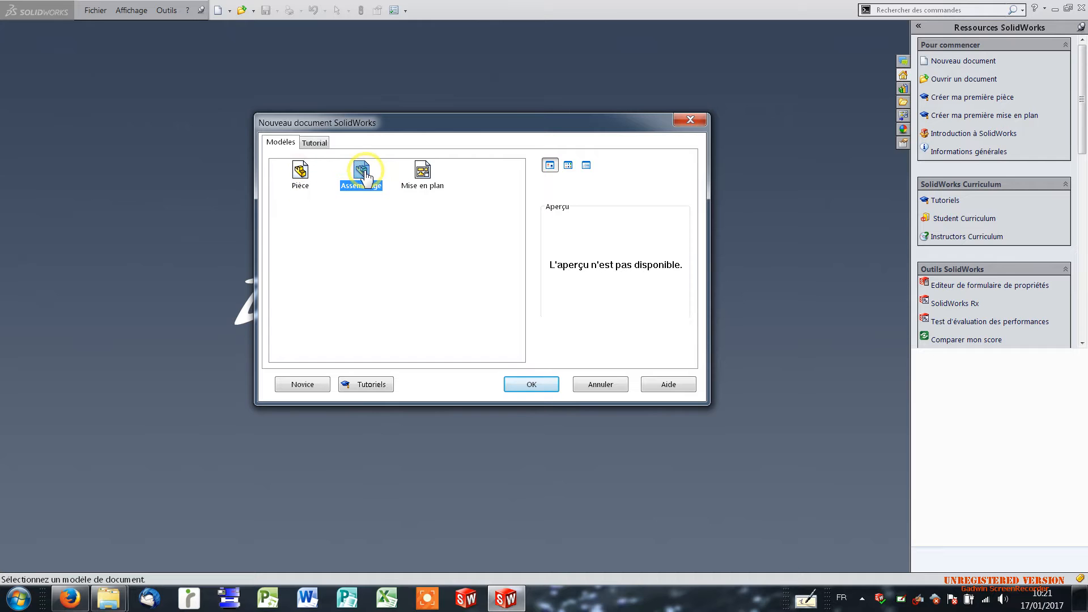
Step: Create a new assembly and browse for its components in the Boite1 folder
click(524, 386)
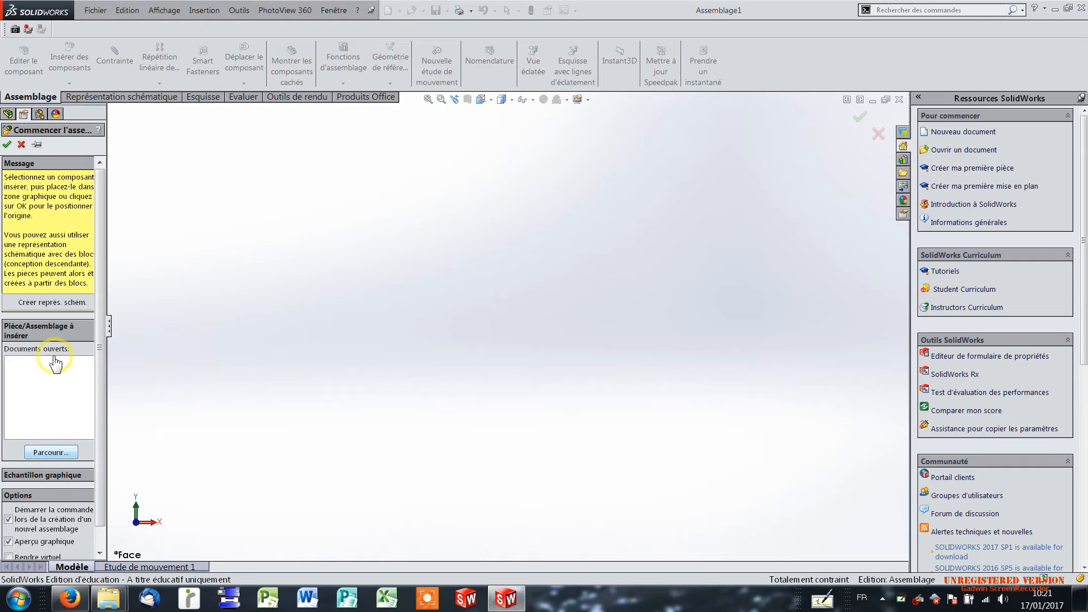
click(53, 453)
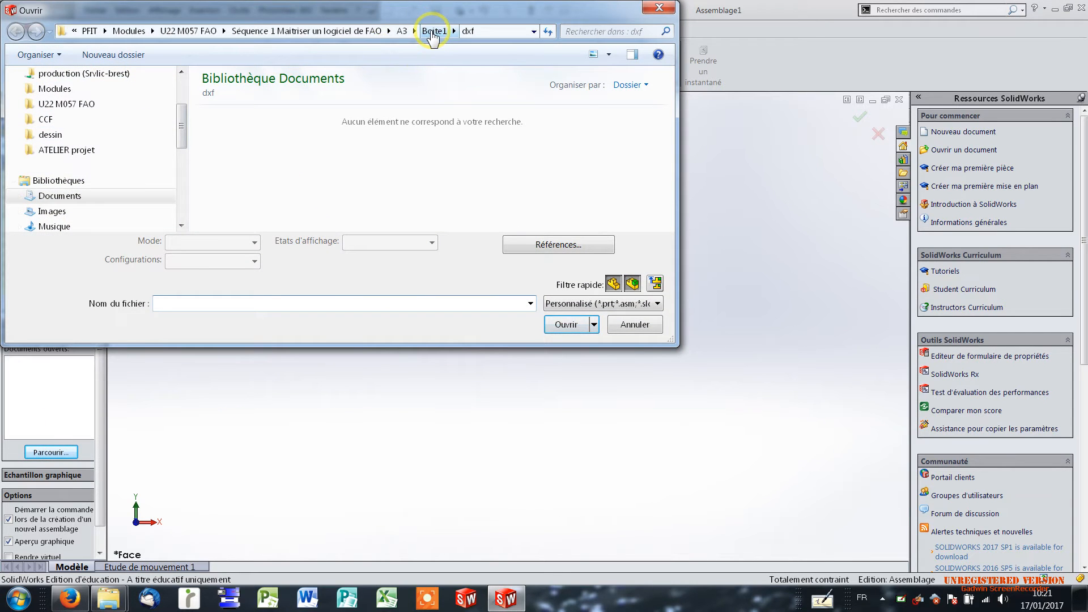
click(432, 31)
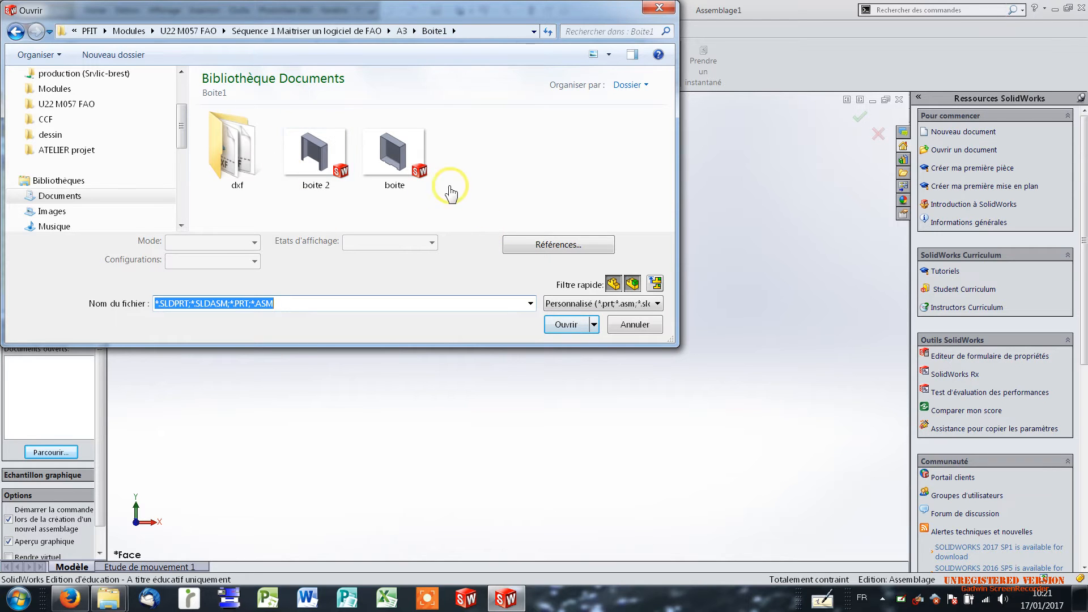
Step: Open the boite and boite 2 parts together and place boite in the graphics area as the first component
drag(461, 211, 305, 153)
click(567, 334)
click(567, 333)
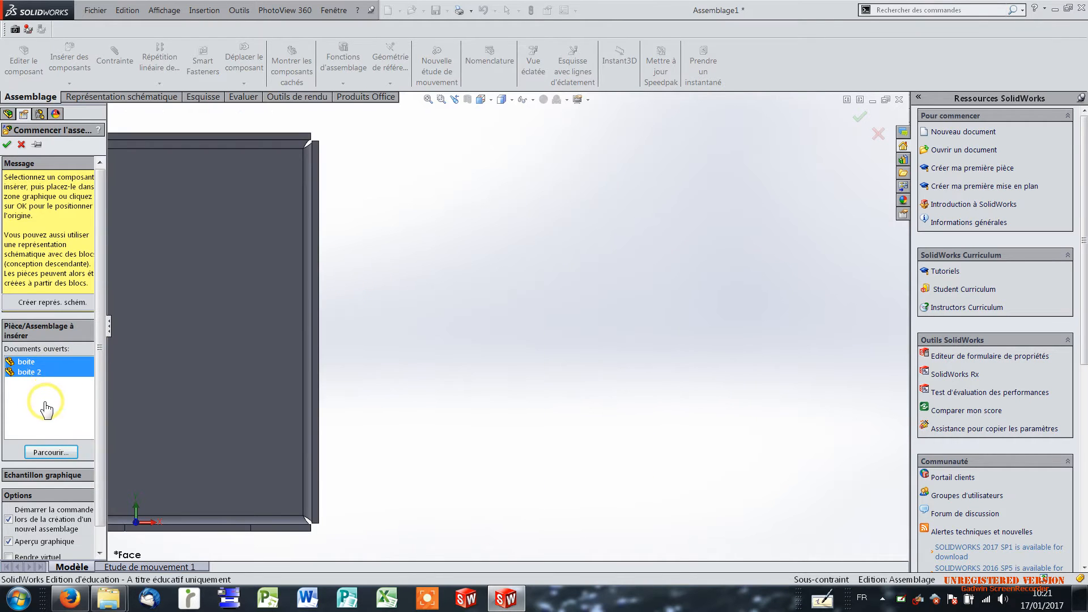
ctrl+click(35, 373)
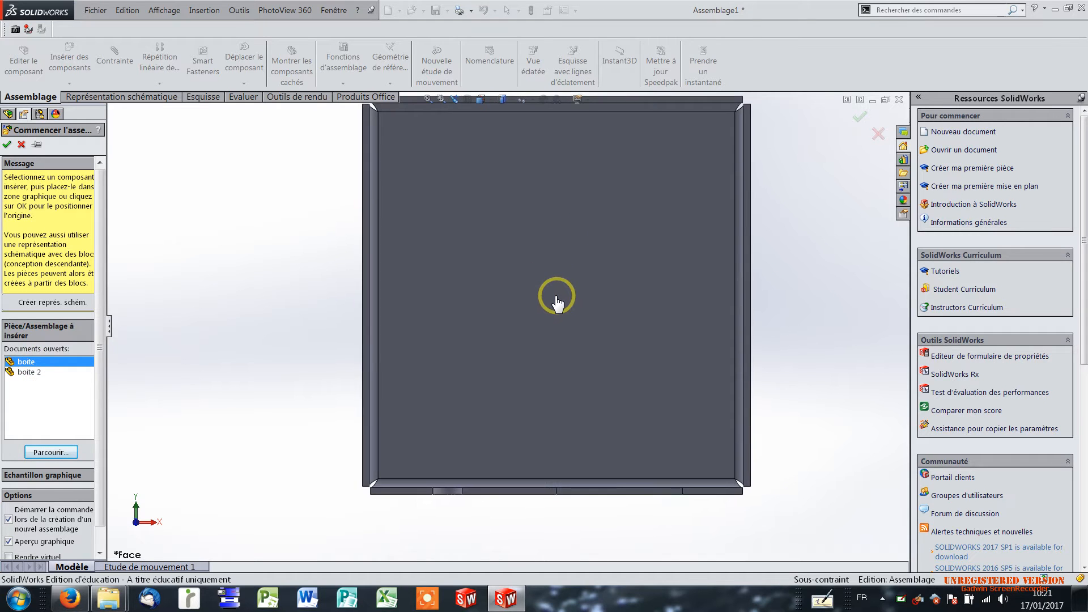
click(727, 282)
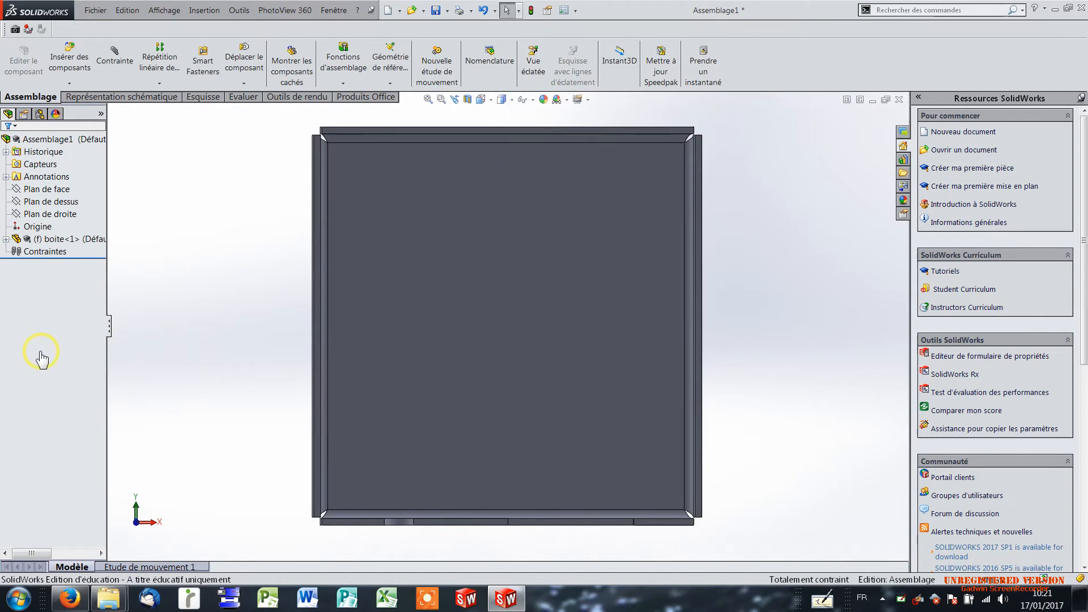
Step: Insert the boite 2 part from the Boite1 folder and place it beside boite
scroll(407, 319, up, 3)
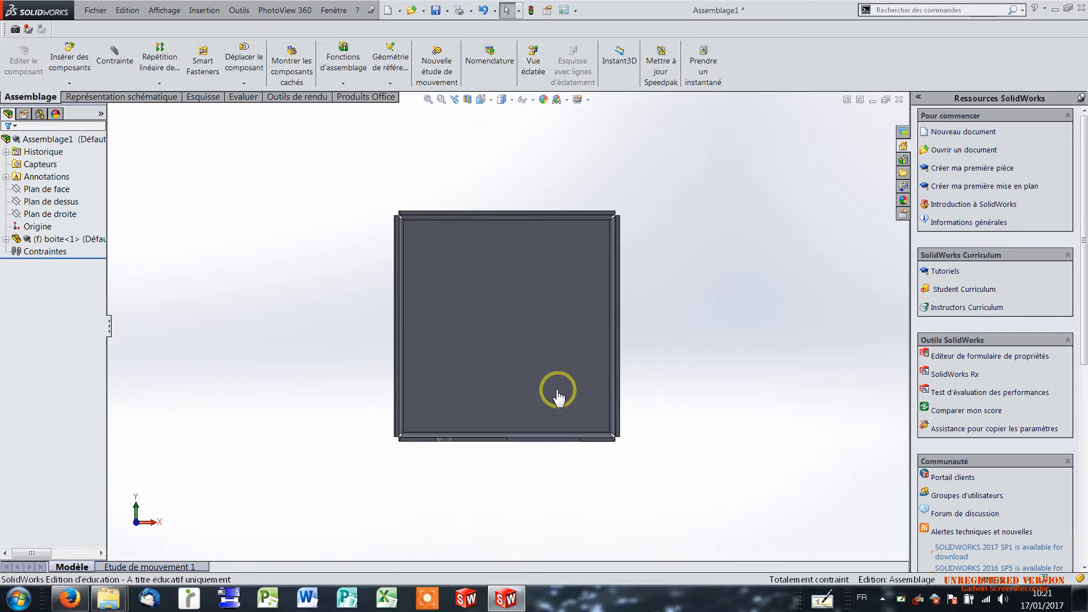
click(66, 64)
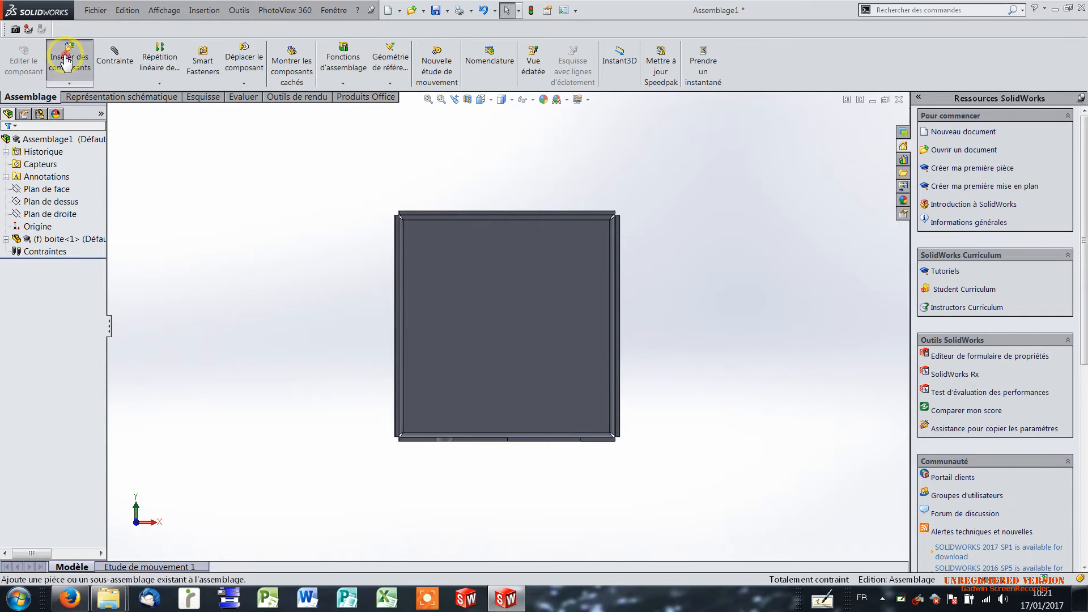
click(46, 431)
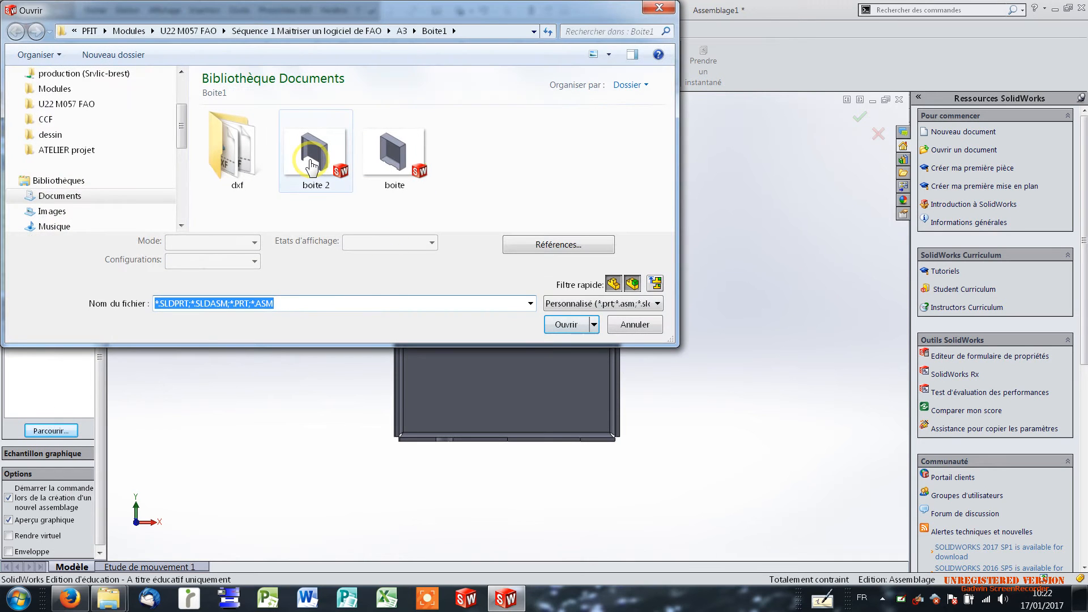
click(311, 154)
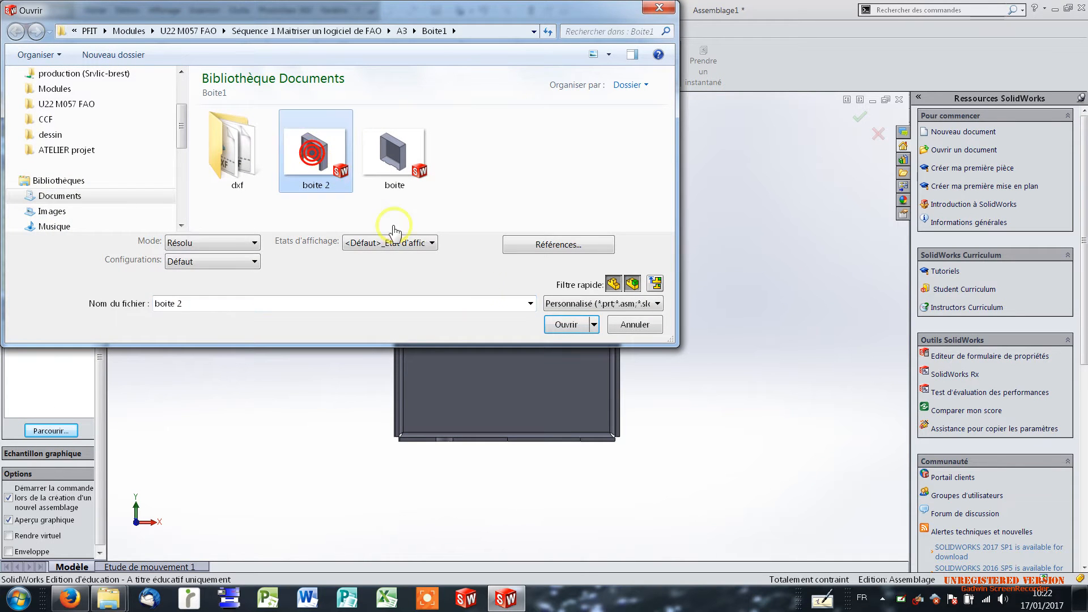
click(569, 331)
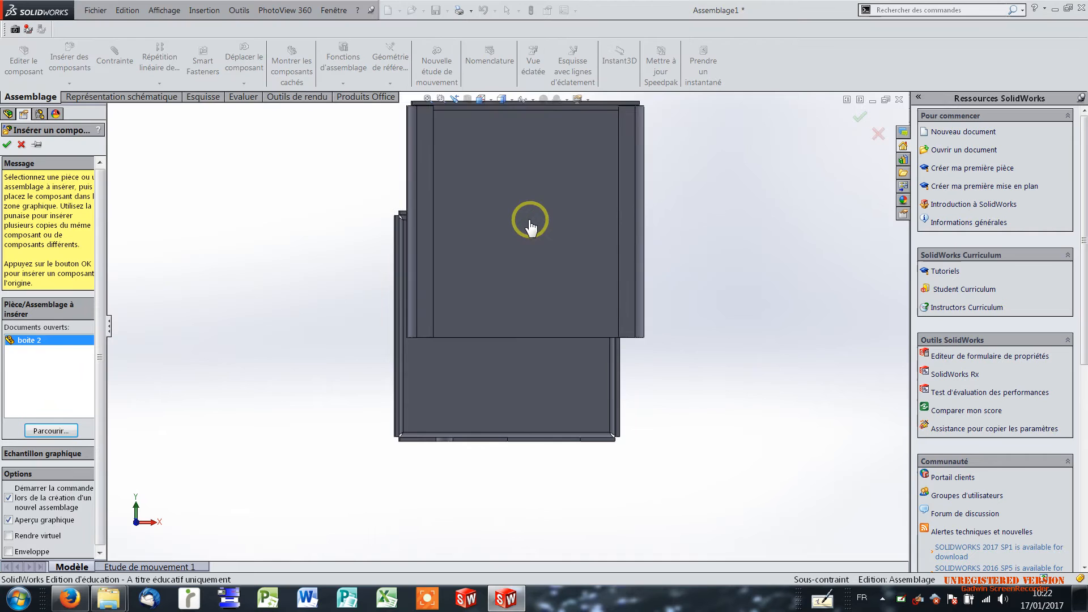
click(253, 235)
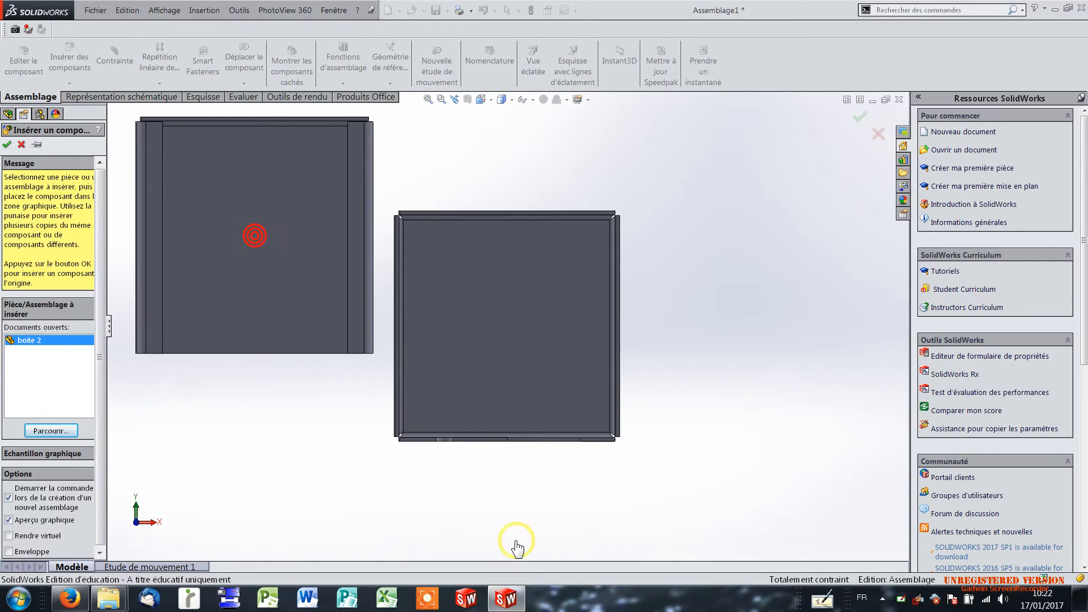
Step: Move the boite 2 component upward, farther away from the boite component
middle_drag(420, 434, 419, 270)
scroll(486, 306, up, 3)
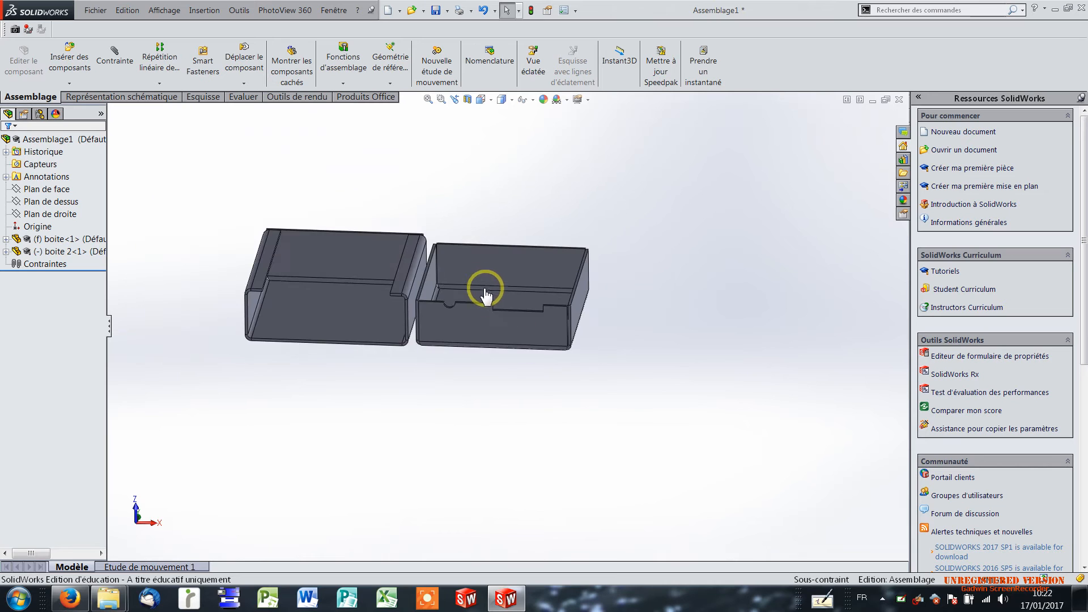
drag(336, 293, 308, 216)
click(314, 385)
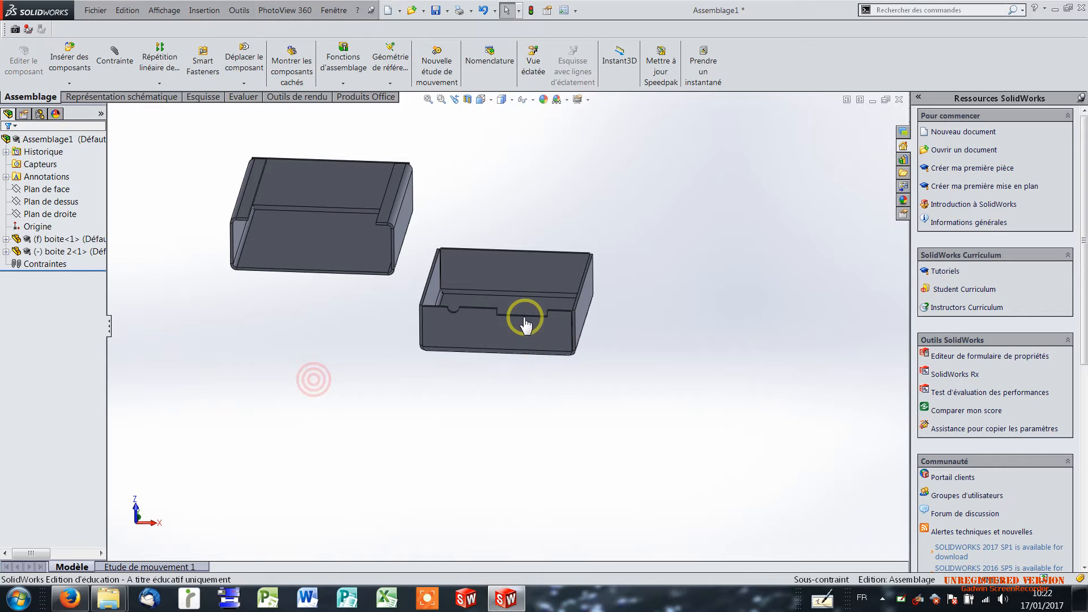
Step: Try to move the fixed boite component and bring up its component options
drag(525, 316, 512, 303)
drag(676, 341, 422, 374)
drag(233, 309, 308, 361)
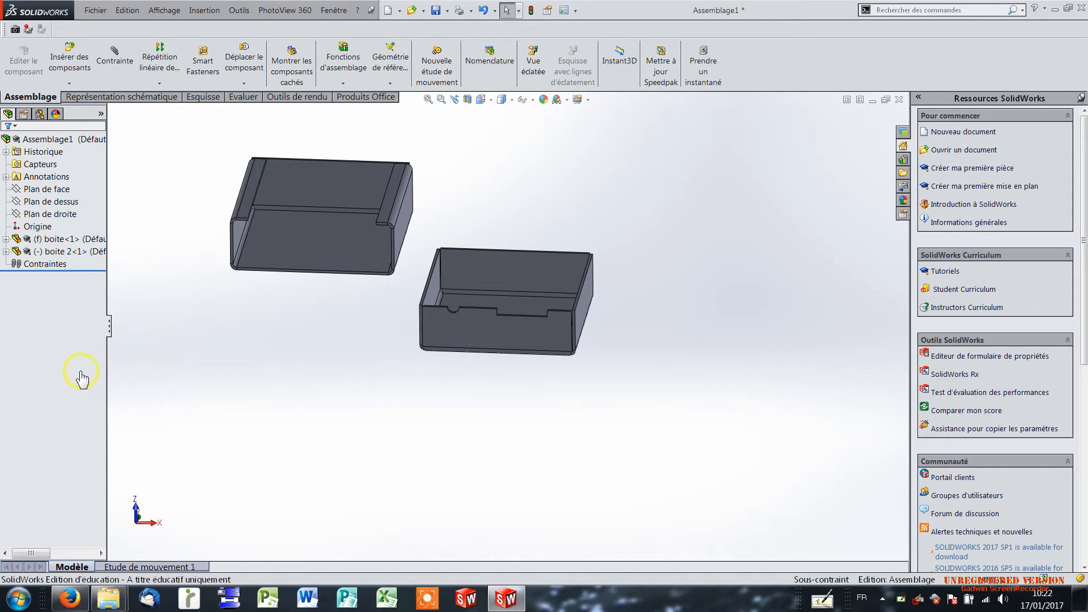
right_click(505, 344)
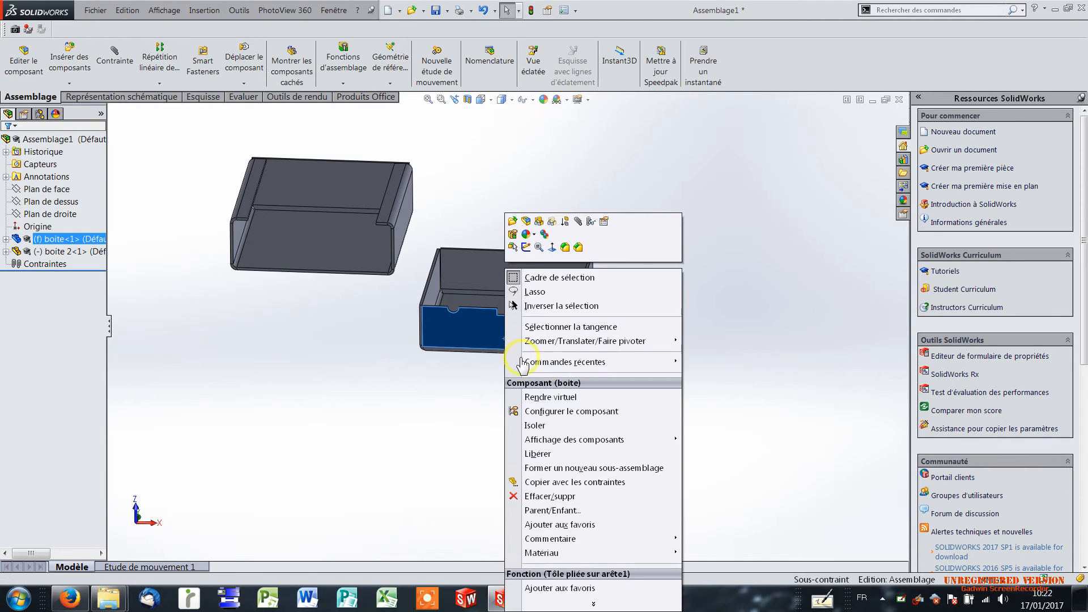
click(348, 342)
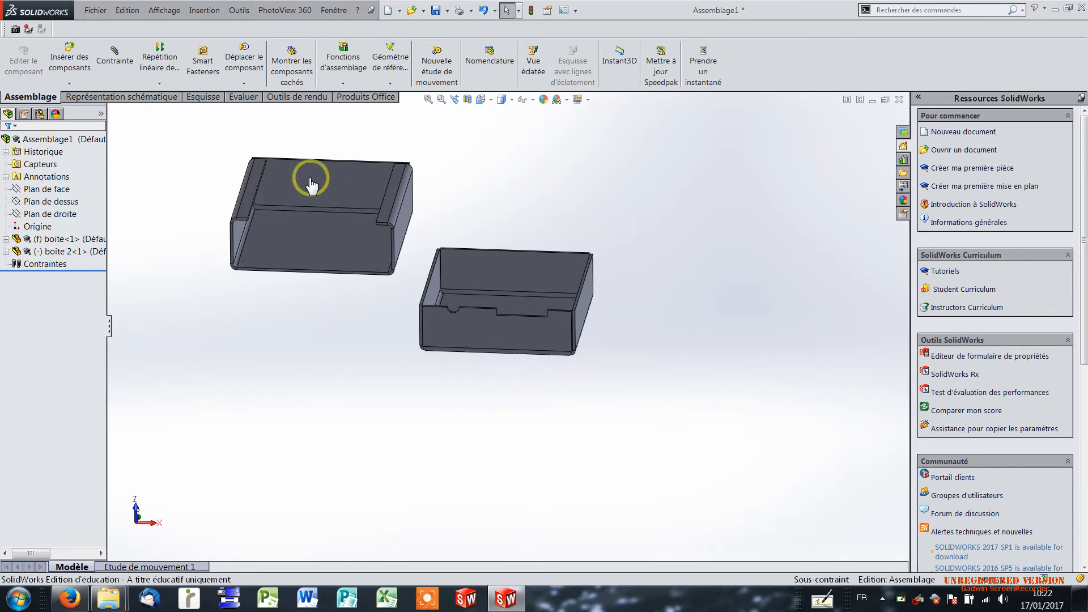
Step: Start an advanced Glissière mate with the underside of boite 2's left top flange and its inner bottom face as slideway faces
click(113, 59)
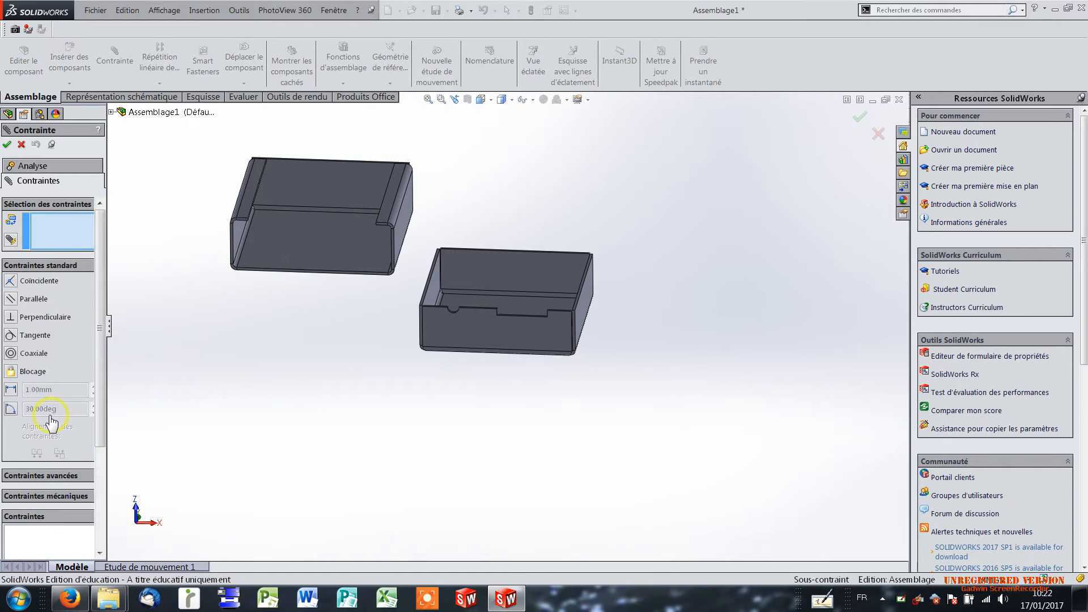
click(62, 477)
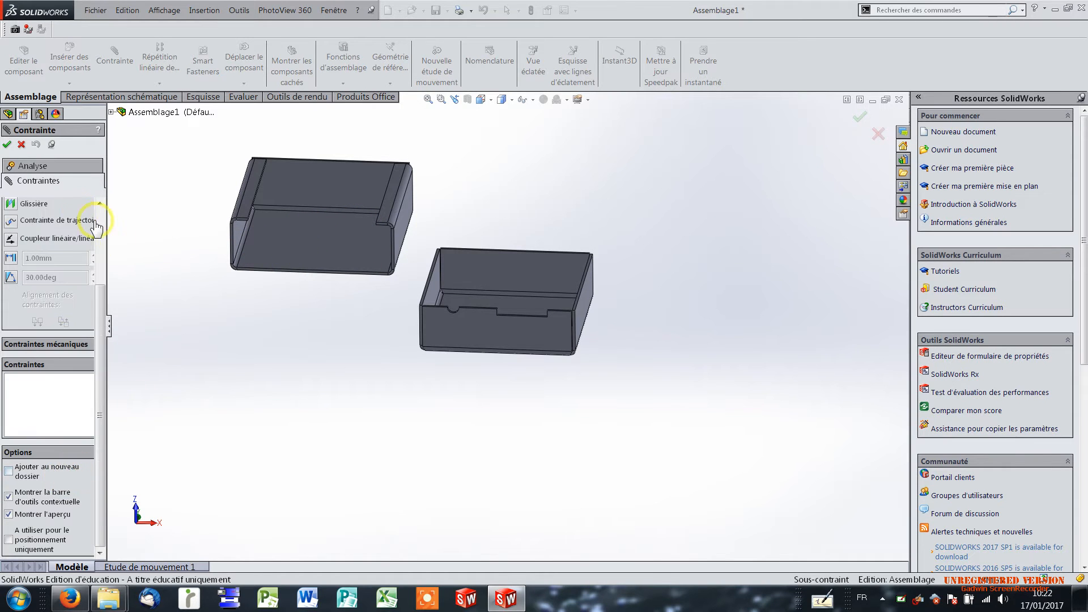
click(12, 206)
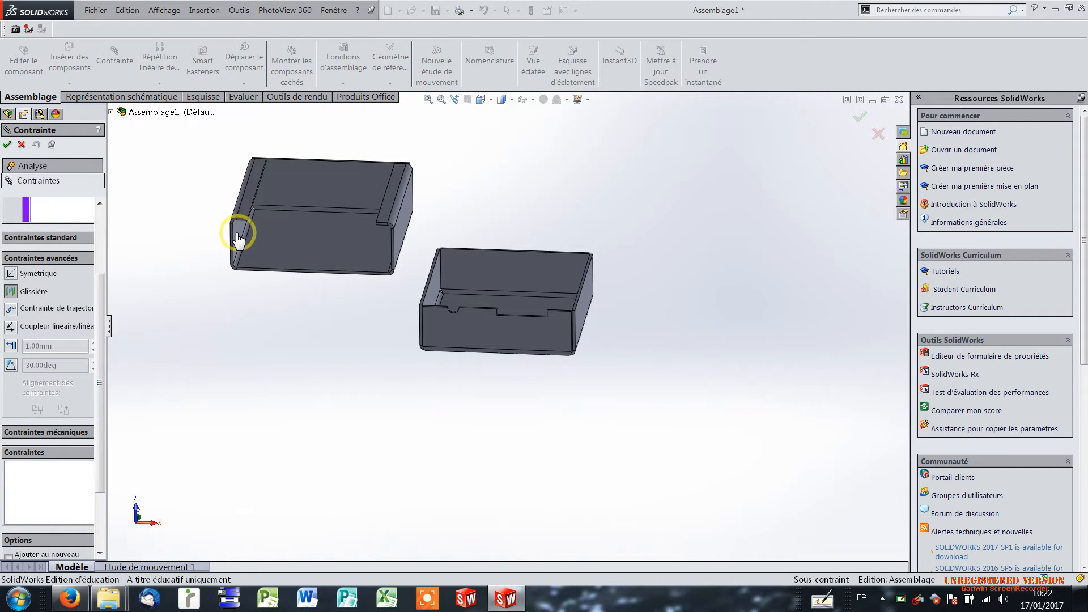
middle_drag(274, 250, 278, 159)
click(249, 218)
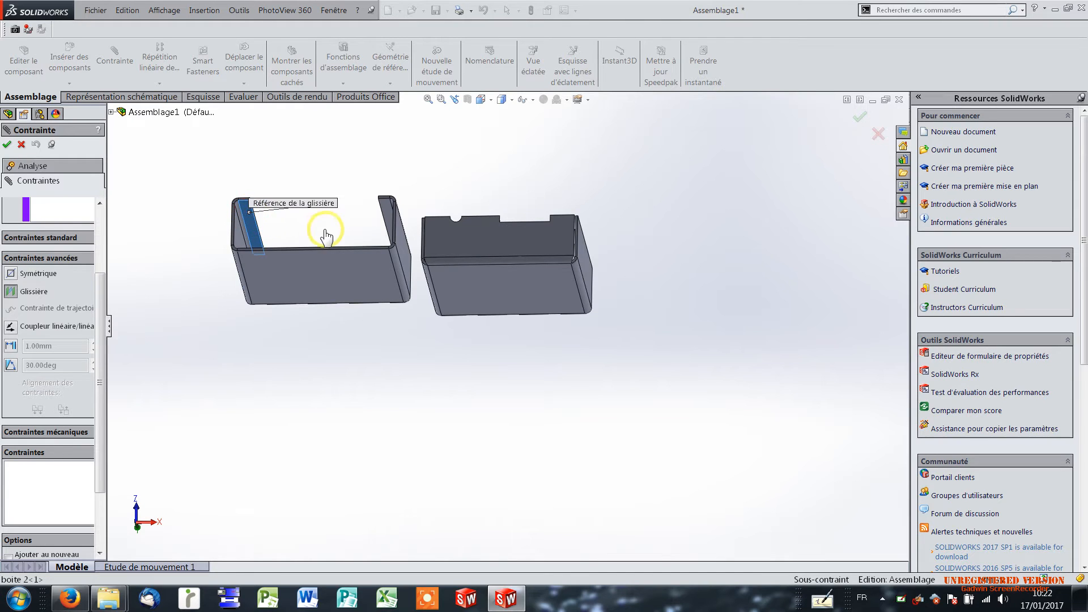
middle_drag(323, 231, 330, 261)
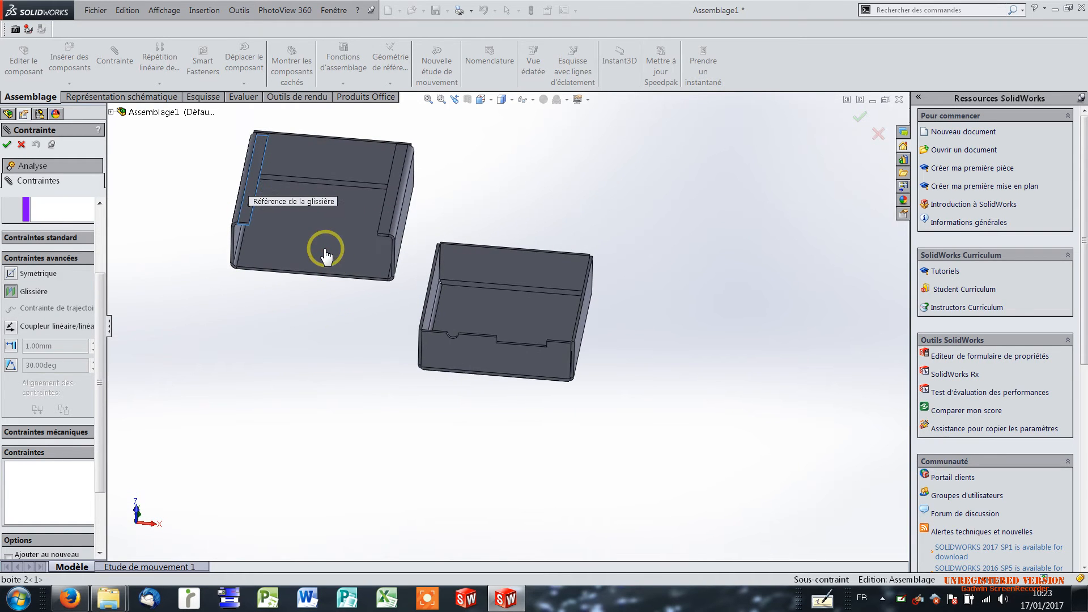
click(326, 248)
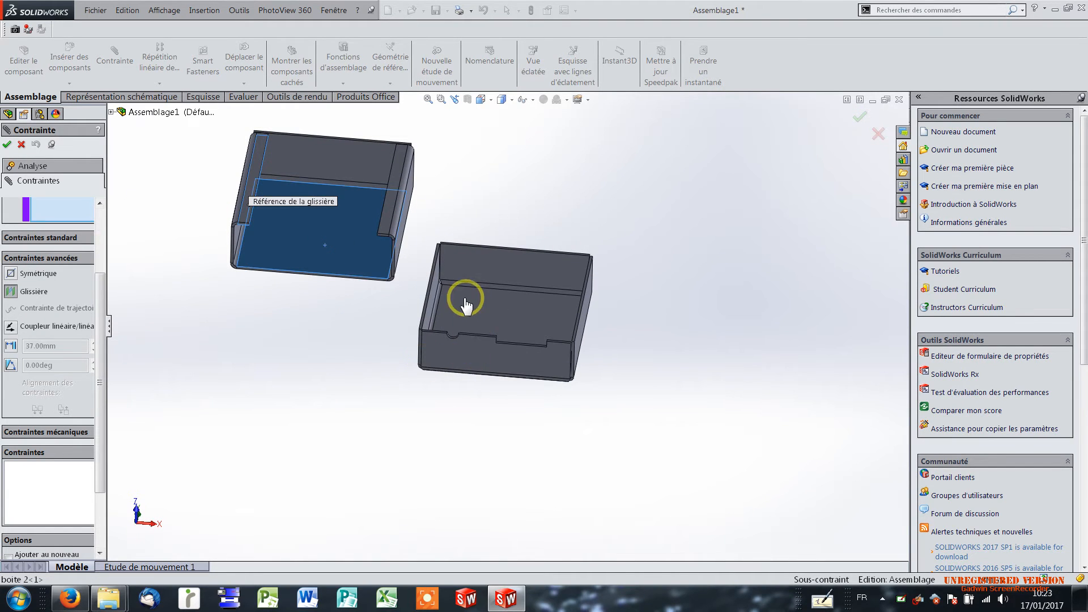
scroll(441, 306, down, 3)
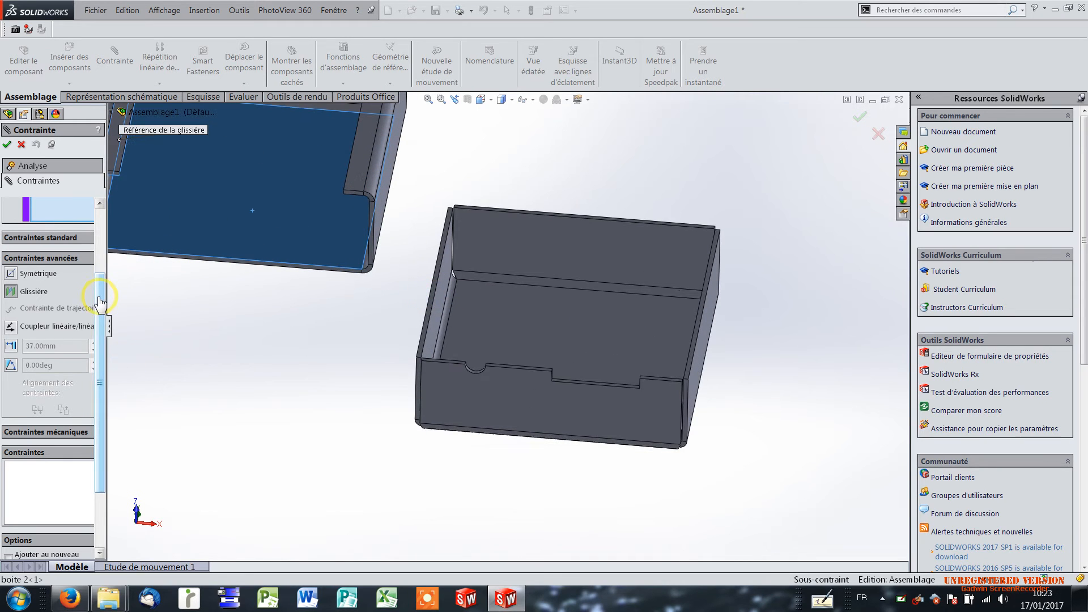
scroll(108, 272, up, 3)
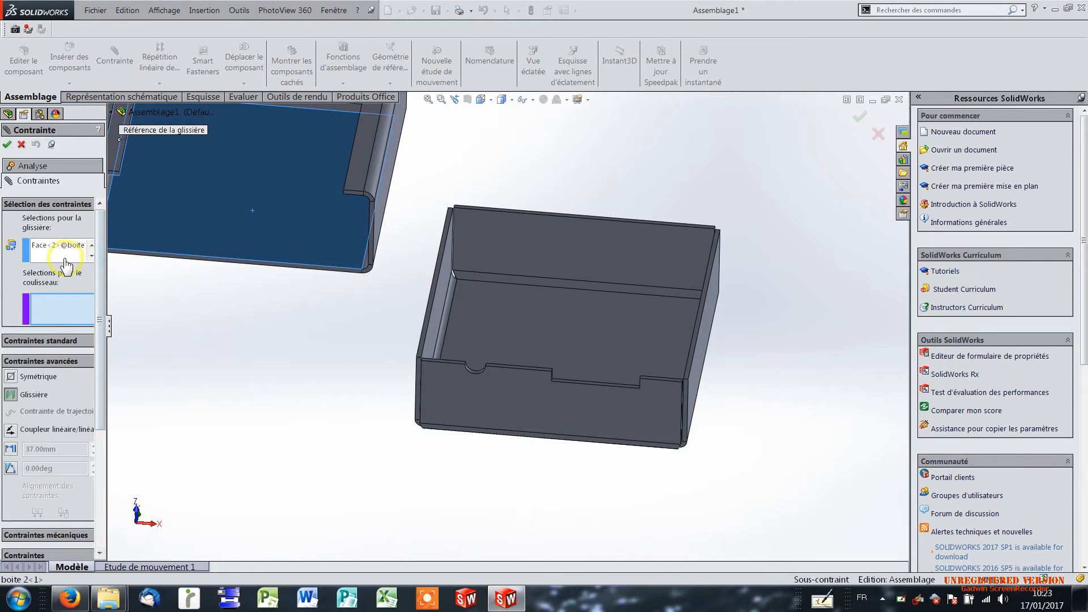
click(92, 247)
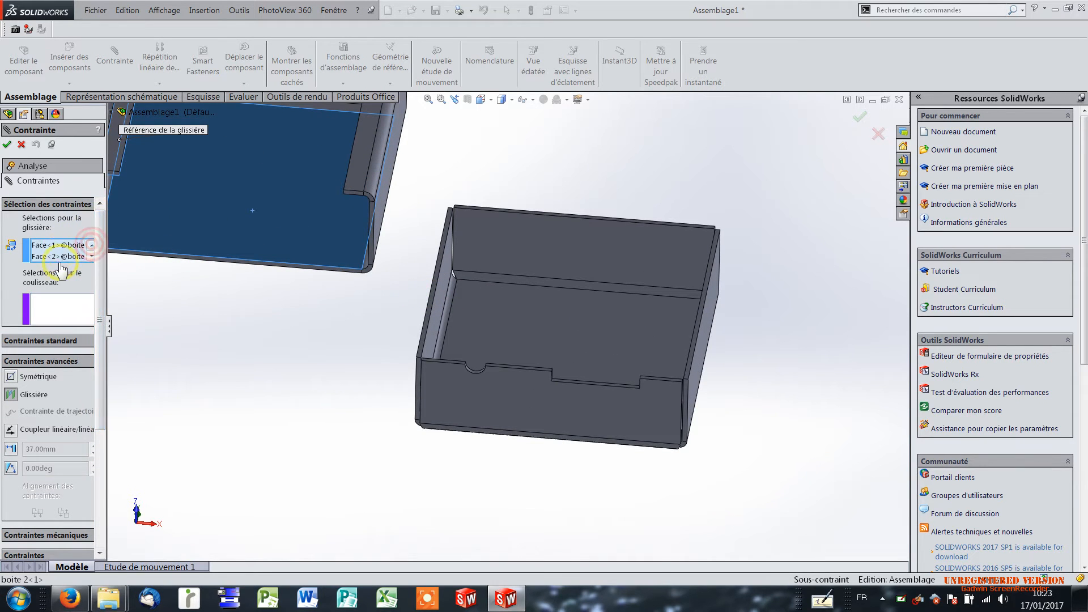
Step: Choose the top edge face of boite's left wall and its outer bottom face as slider faces, and accept the Glissière mate
click(65, 311)
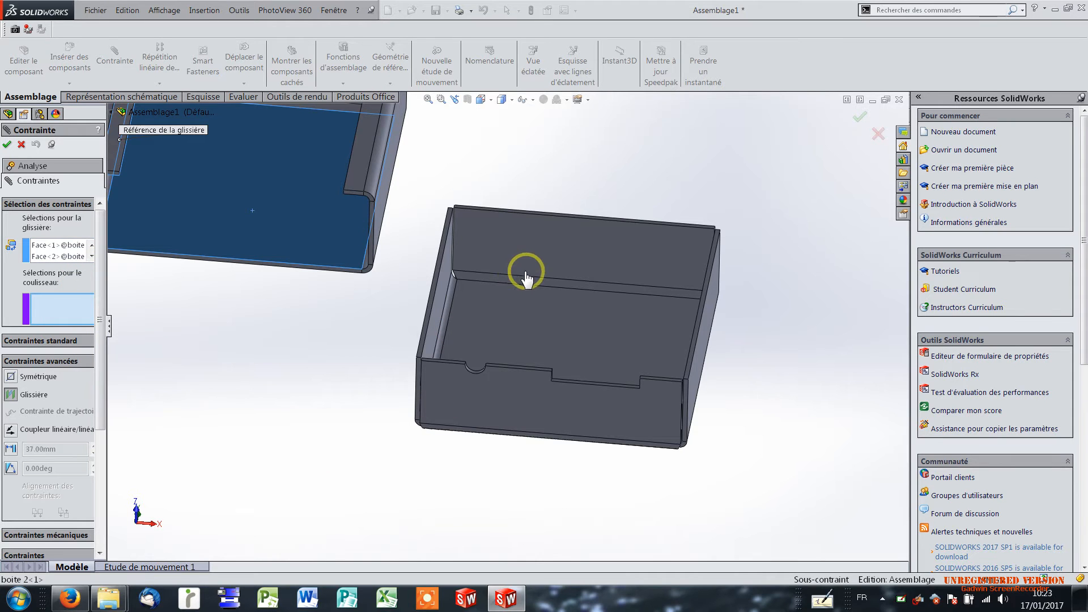
scroll(473, 297, down, 3)
click(412, 295)
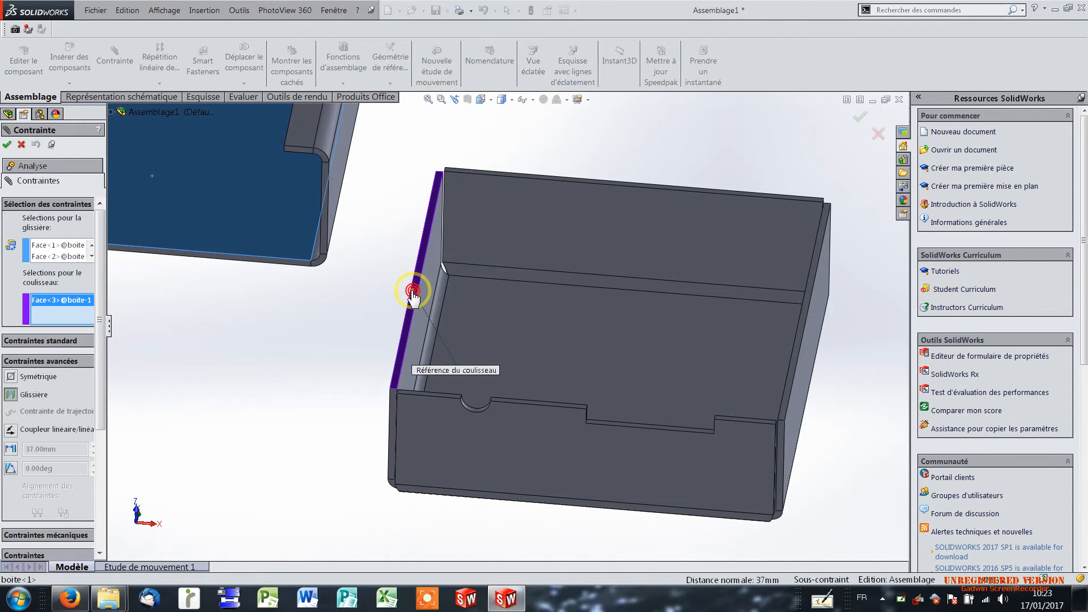
scroll(495, 377, down, 5)
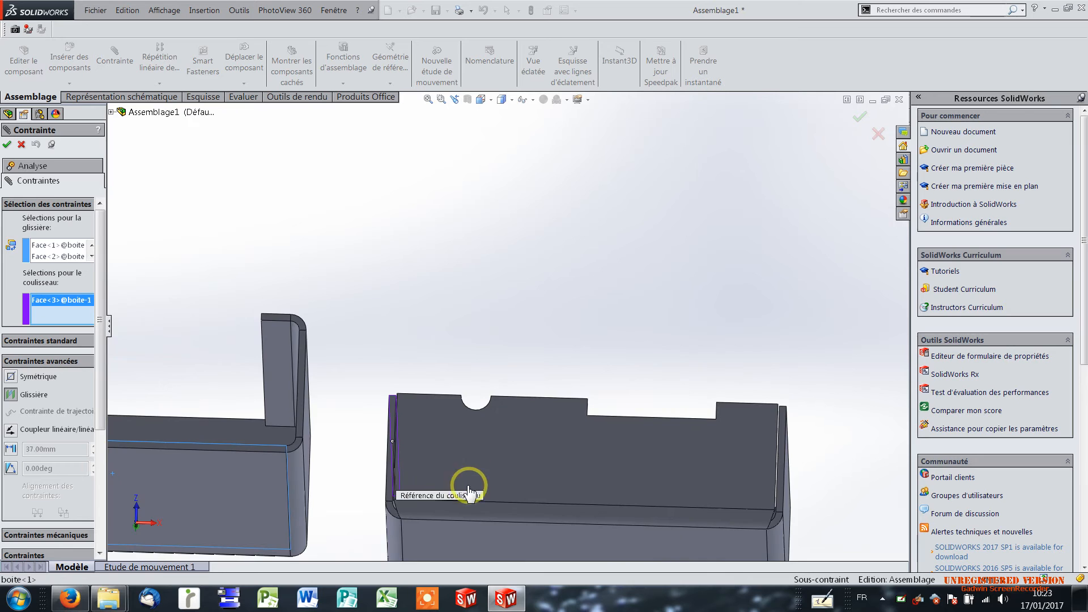
scroll(475, 442, up, 4)
click(550, 479)
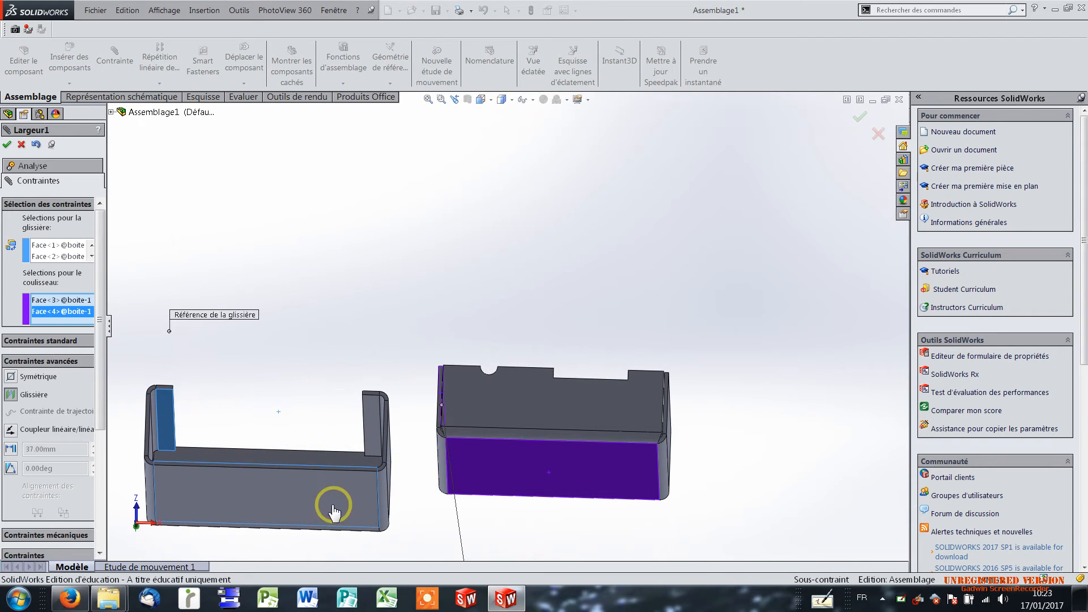
middle_drag(383, 512, 383, 583)
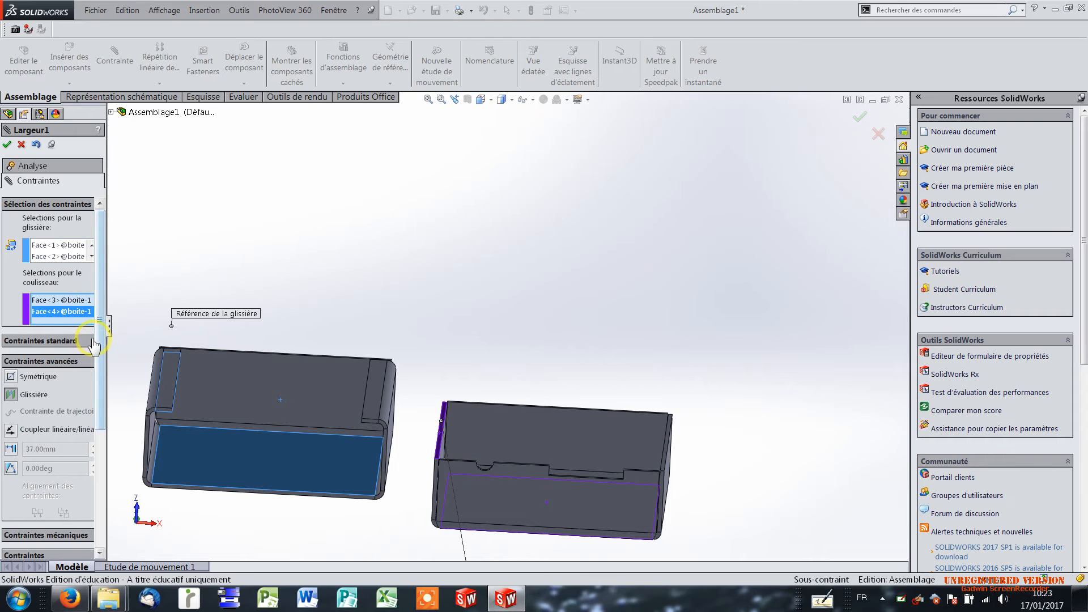
mouse_move(100, 353)
mouse_down()
mouse_move(105, 485)
mouse_move(107, 343)
mouse_up()
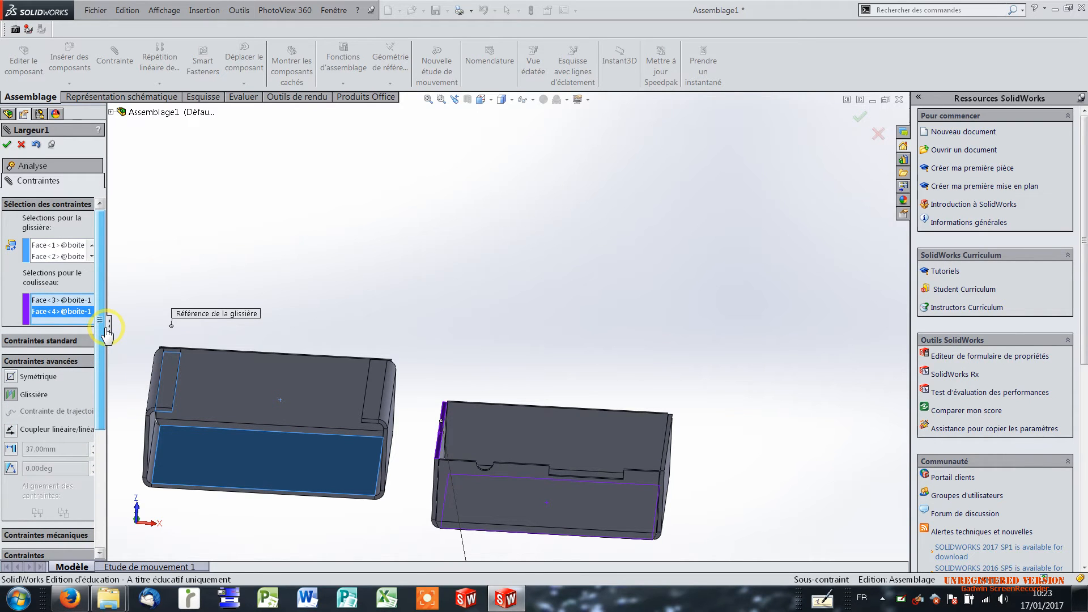
click(7, 145)
Step: Move boite 2 around the boite component to test the motion allowed by the Glissière mate
drag(272, 417, 573, 409)
middle_drag(651, 456, 597, 510)
drag(740, 463, 734, 501)
middle_drag(734, 502, 759, 466)
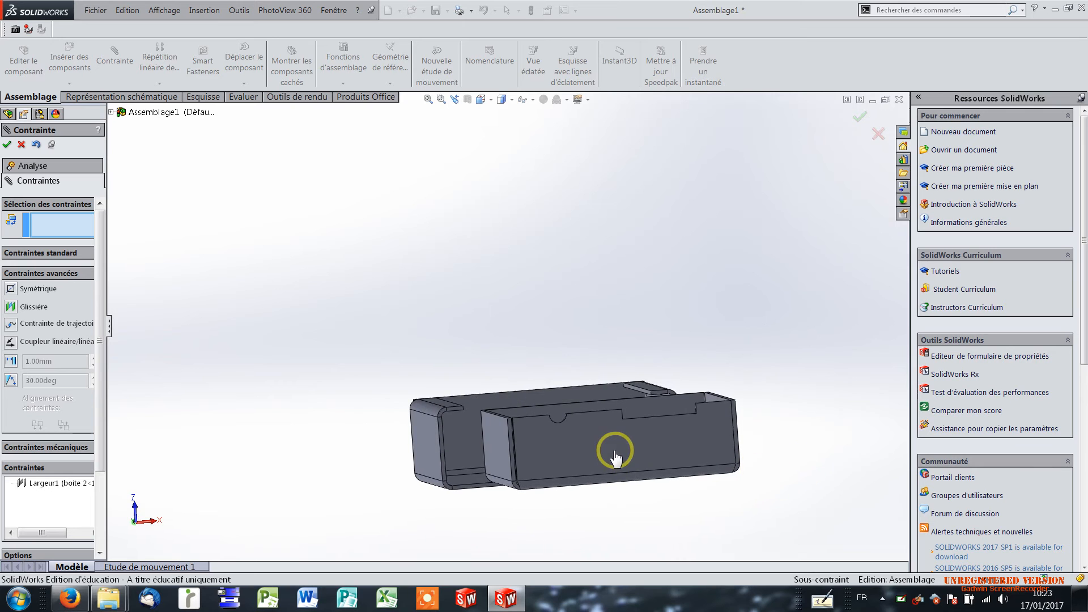
drag(435, 453, 469, 344)
middle_drag(590, 486, 607, 543)
scroll(654, 469, up, 6)
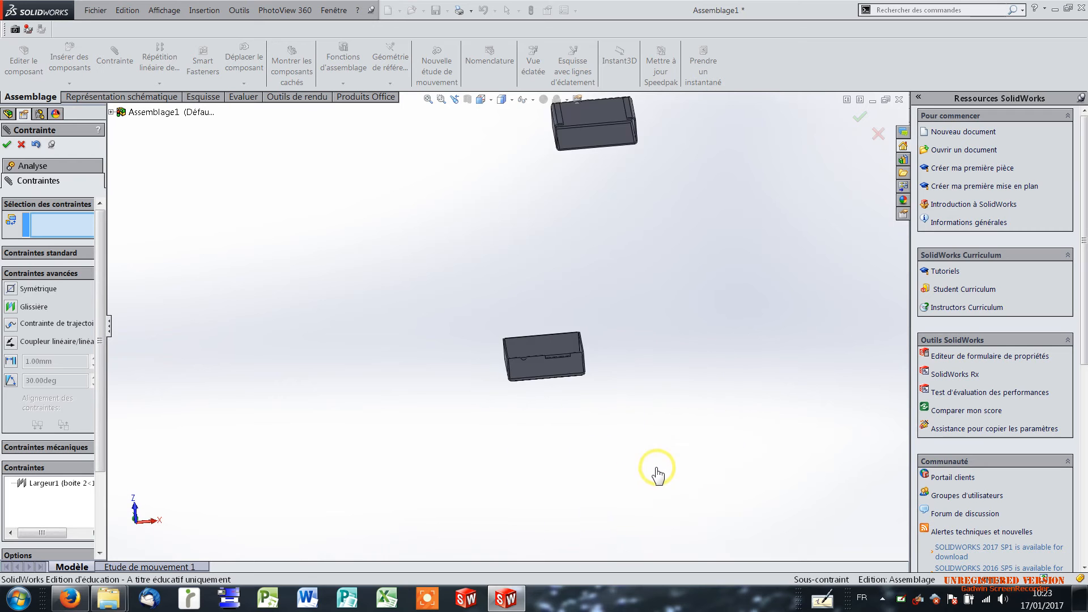
scroll(648, 436, up, 3)
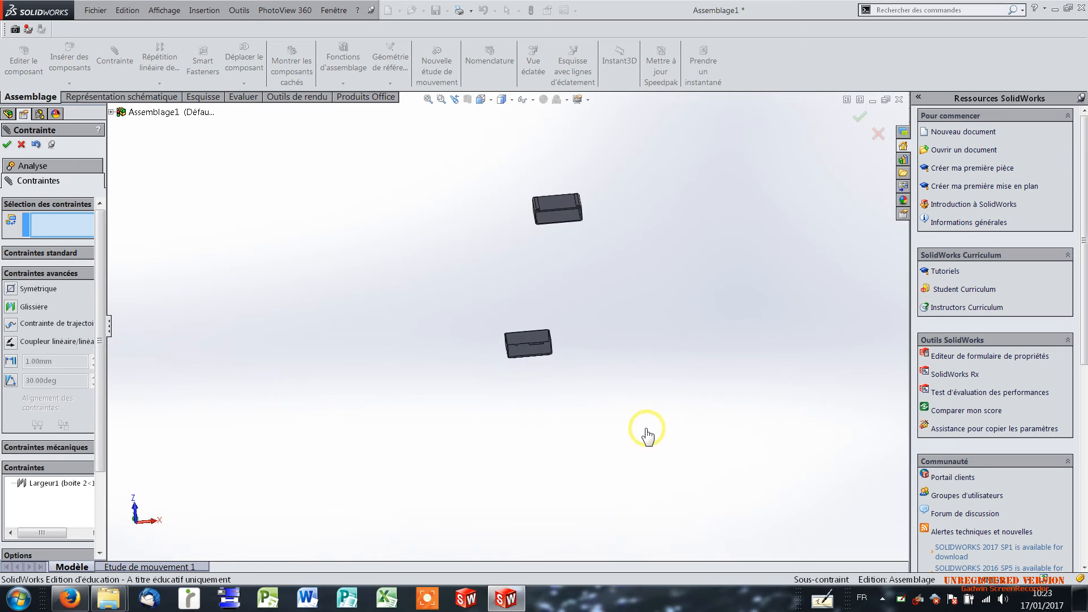
Step: Bring boite 2 next to the boite component and examine how the two parts sit relative to each other
click(480, 99)
click(495, 145)
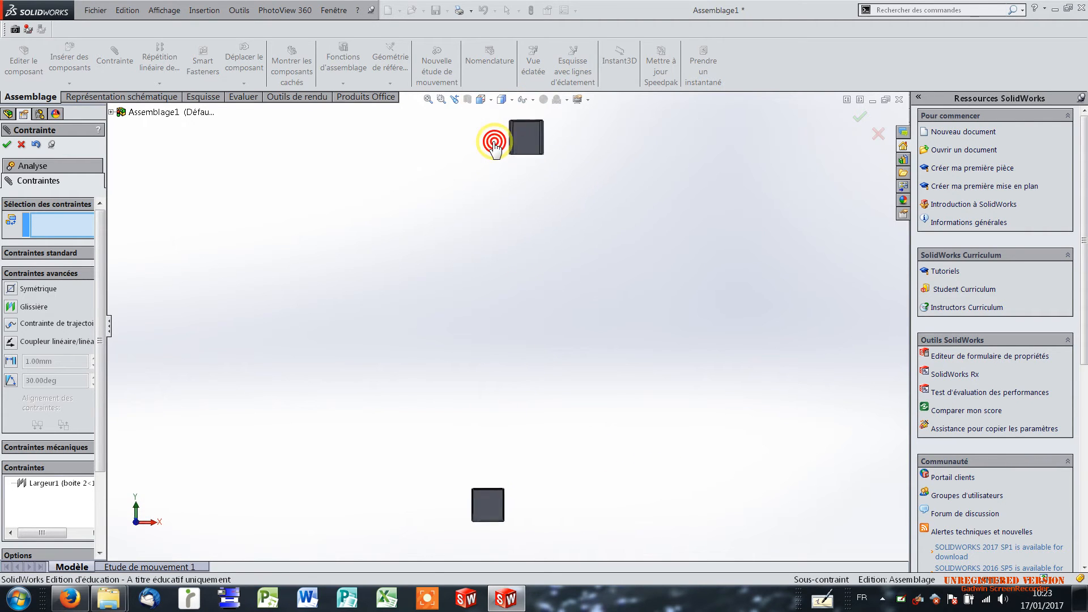
click(484, 102)
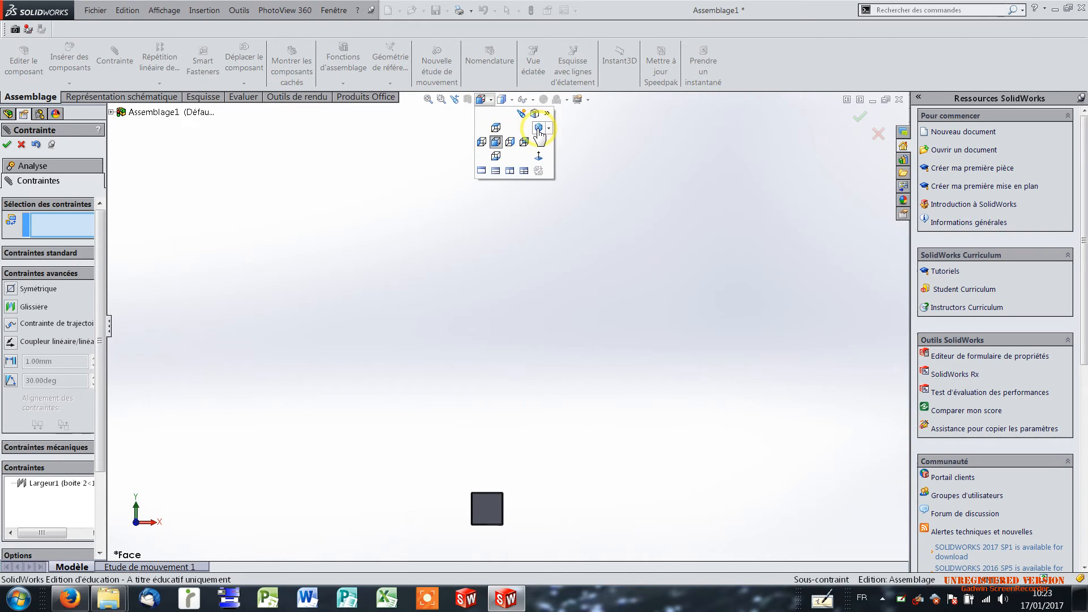
click(538, 132)
drag(520, 168, 487, 484)
middle_drag(487, 484, 487, 369)
scroll(413, 413, down, 5)
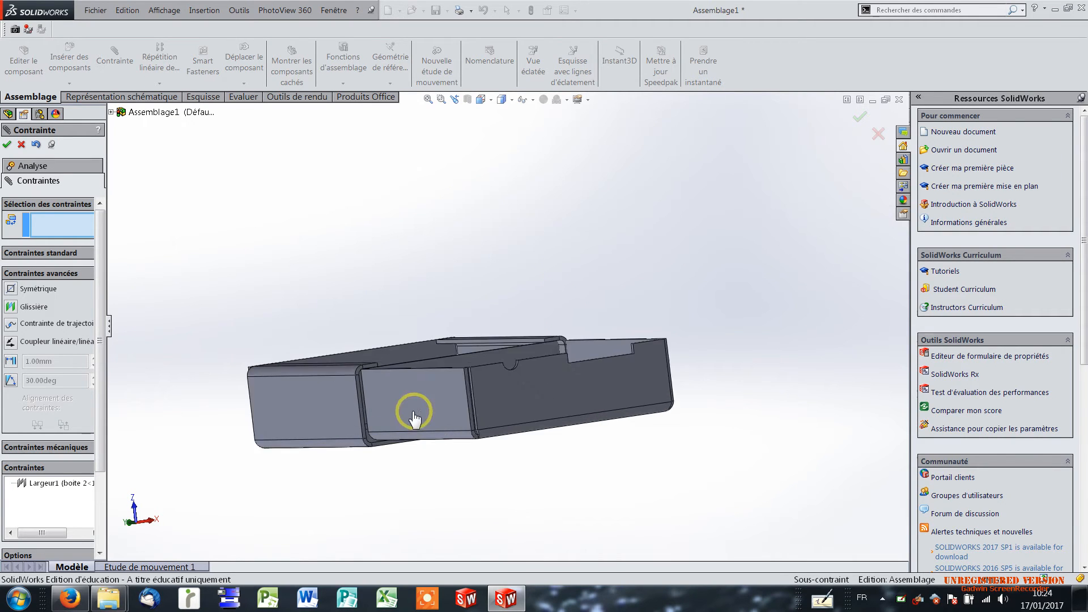
middle_drag(663, 418, 612, 425)
click(558, 301)
click(442, 311)
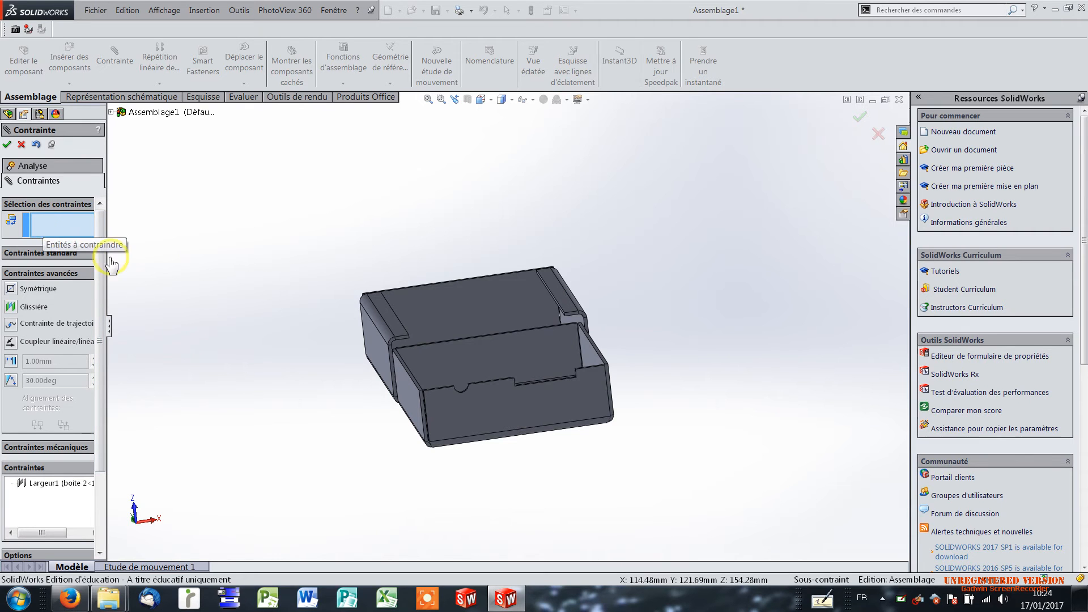
click(308, 221)
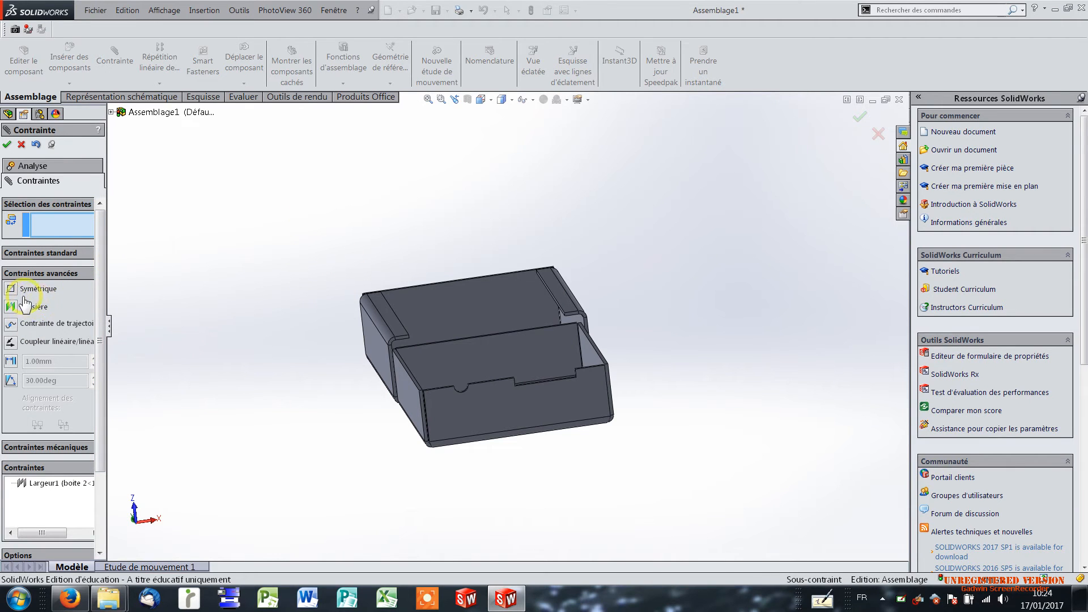
Step: Add a standard Parallèle mate between boite's outer bottom face and boite 2's flange face, with aligned orientation so boite 2 flips over
click(77, 253)
middle_drag(461, 318, 517, 365)
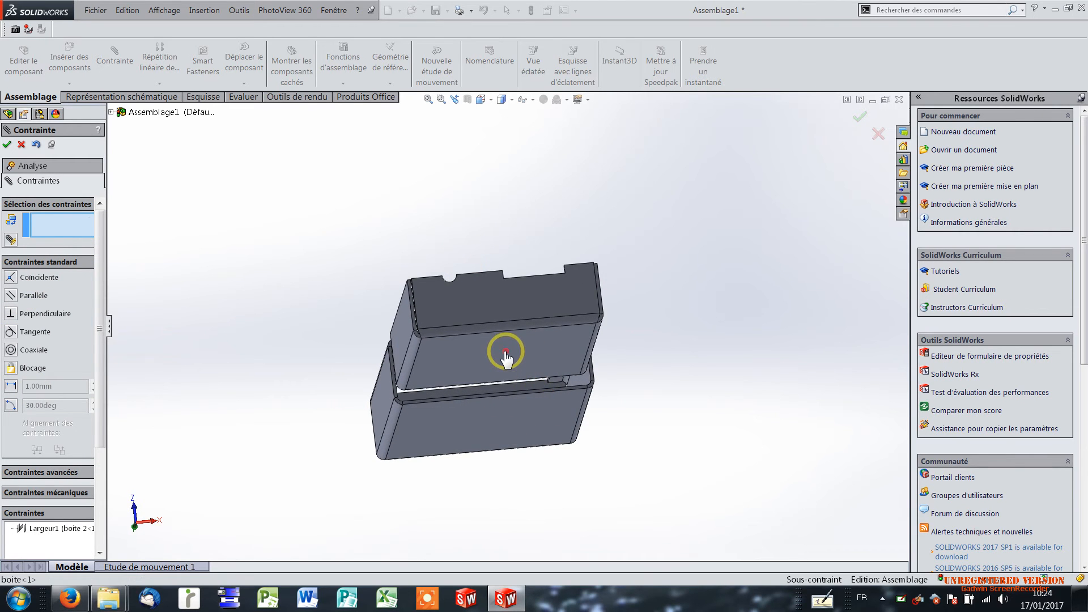
click(505, 351)
middle_drag(605, 399, 545, 317)
click(481, 276)
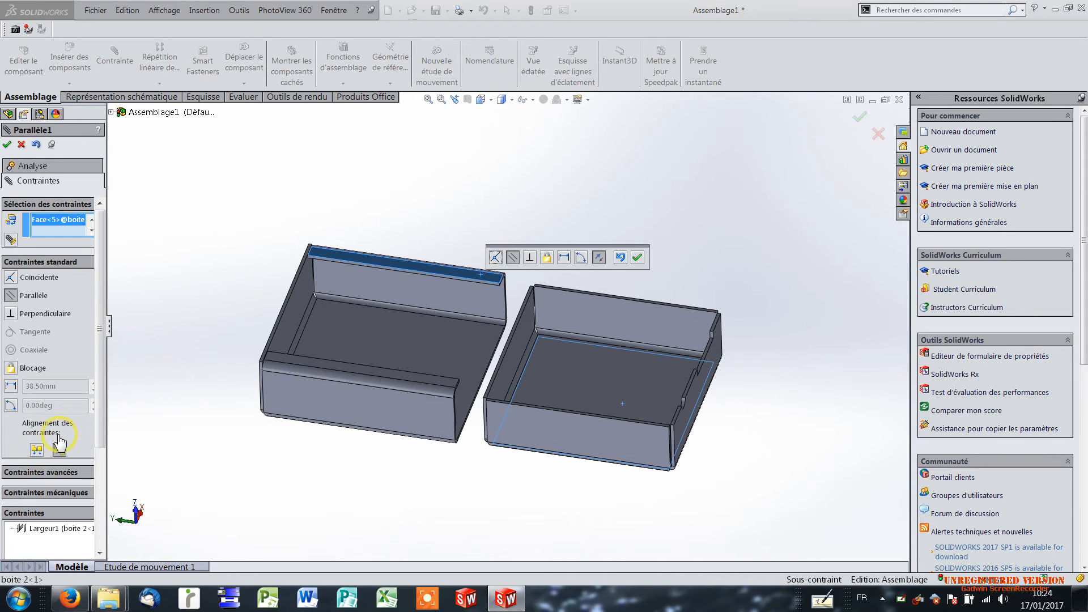
click(36, 451)
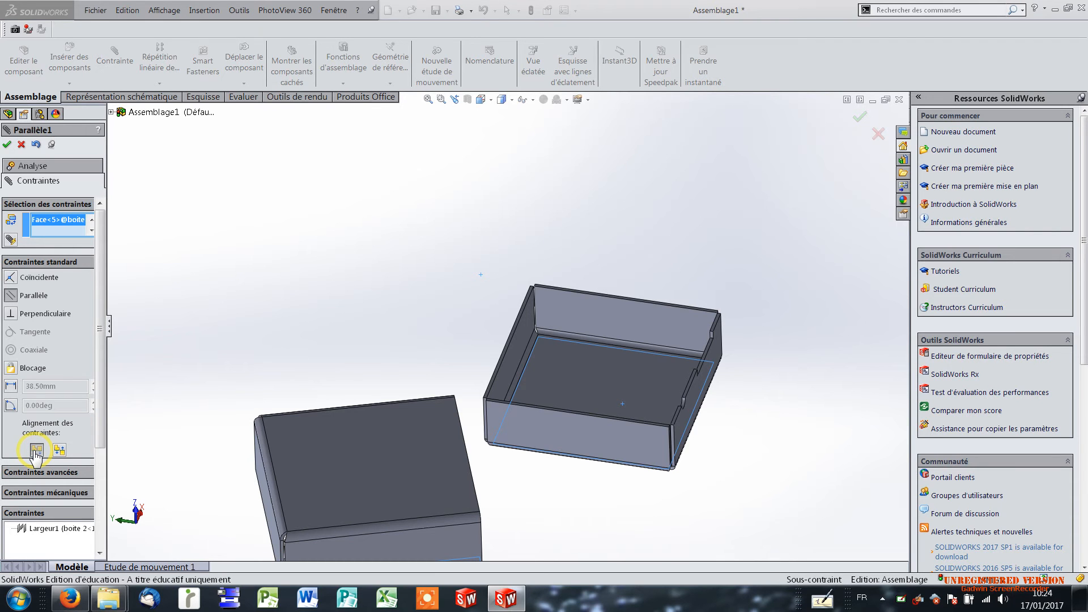
middle_drag(552, 439, 452, 444)
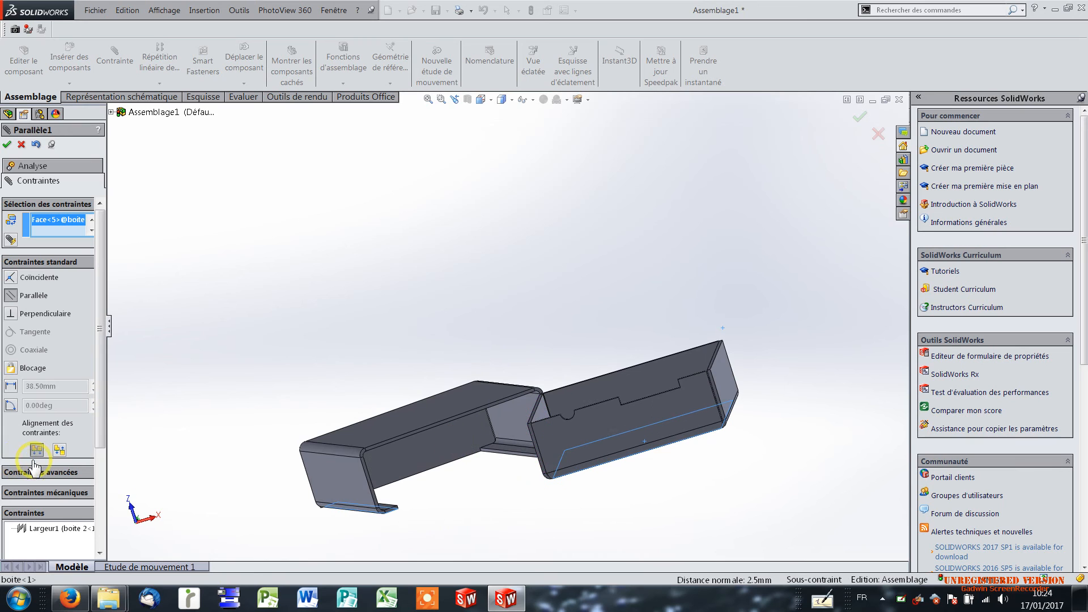
click(7, 144)
Step: Move boite 2 behind and above the open boite so that the side faces of both parts are accessible
click(414, 416)
drag(471, 404, 589, 368)
middle_drag(739, 441, 738, 499)
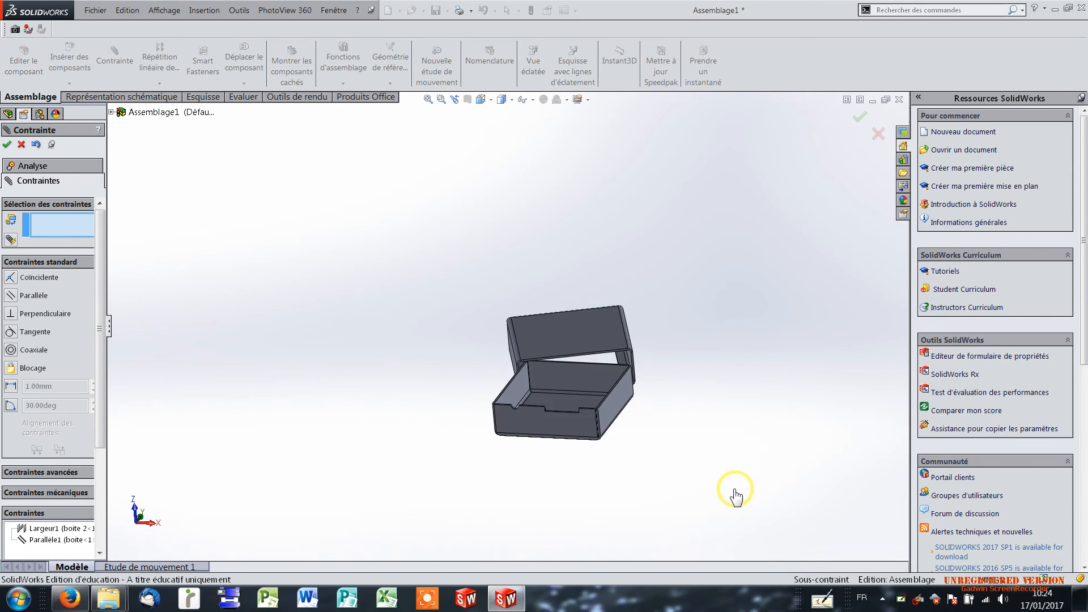
scroll(731, 476, down, 2)
scroll(546, 346, down, 2)
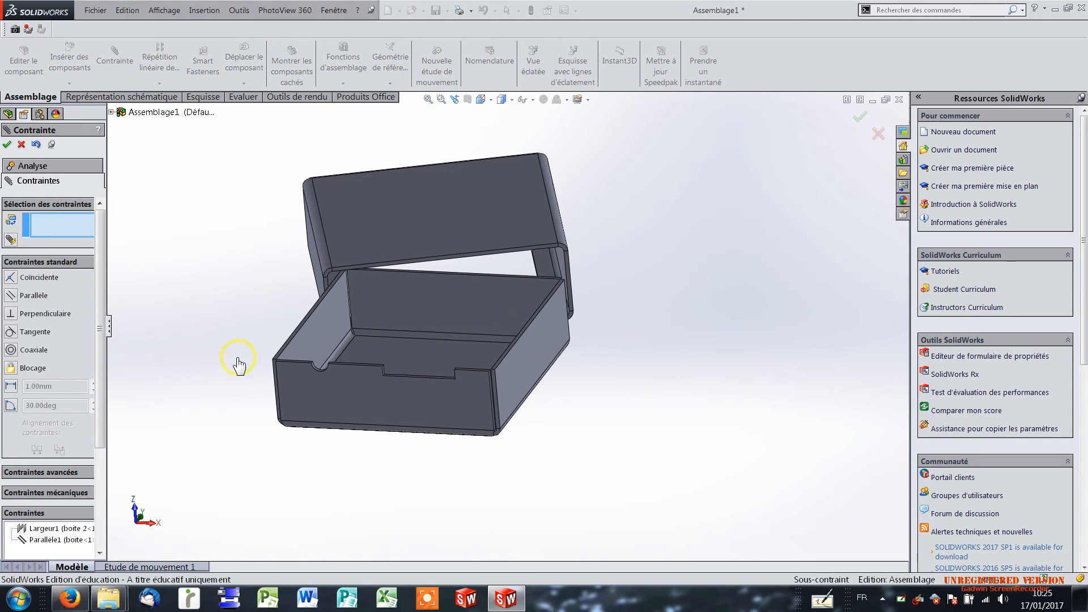
Step: Start an advanced Glissière mate with the two outer side wall faces of boite as the slideway faces
scroll(103, 435, down, 1)
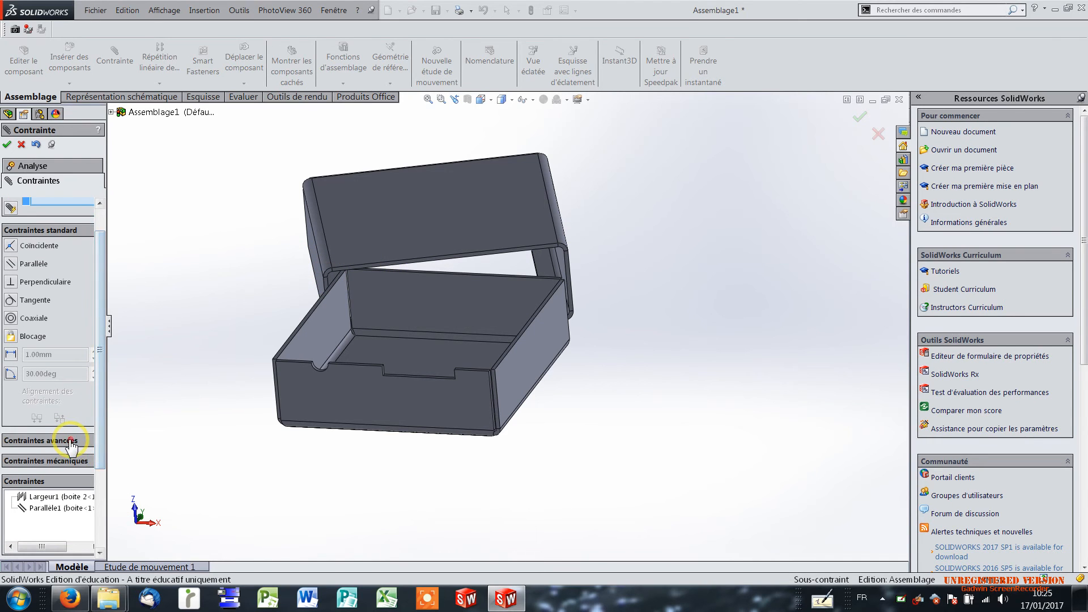
click(71, 448)
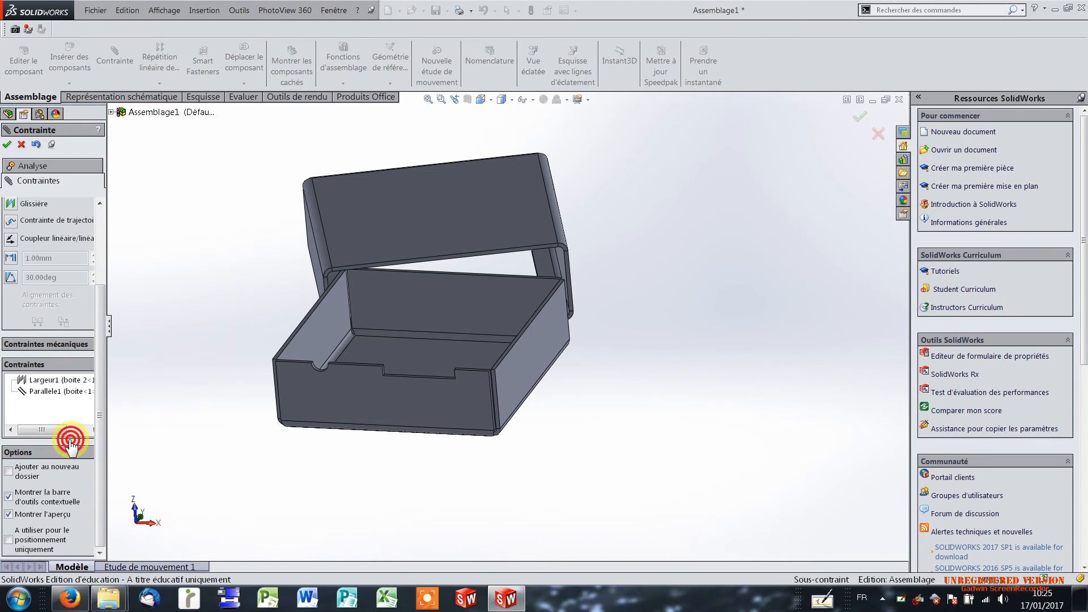
click(11, 206)
drag(101, 284, 102, 219)
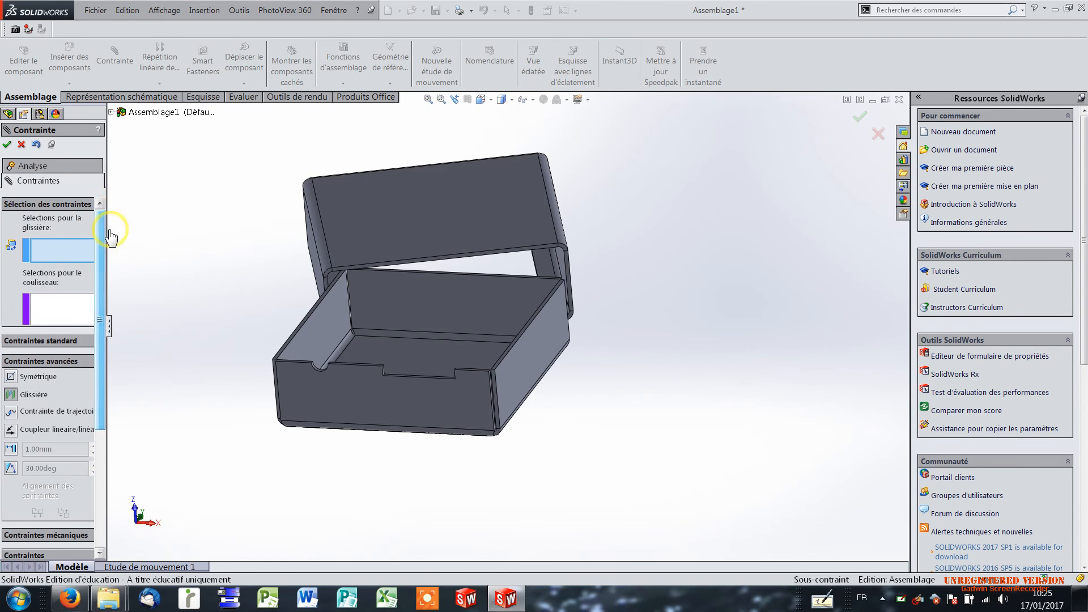
click(539, 345)
middle_drag(566, 418, 563, 384)
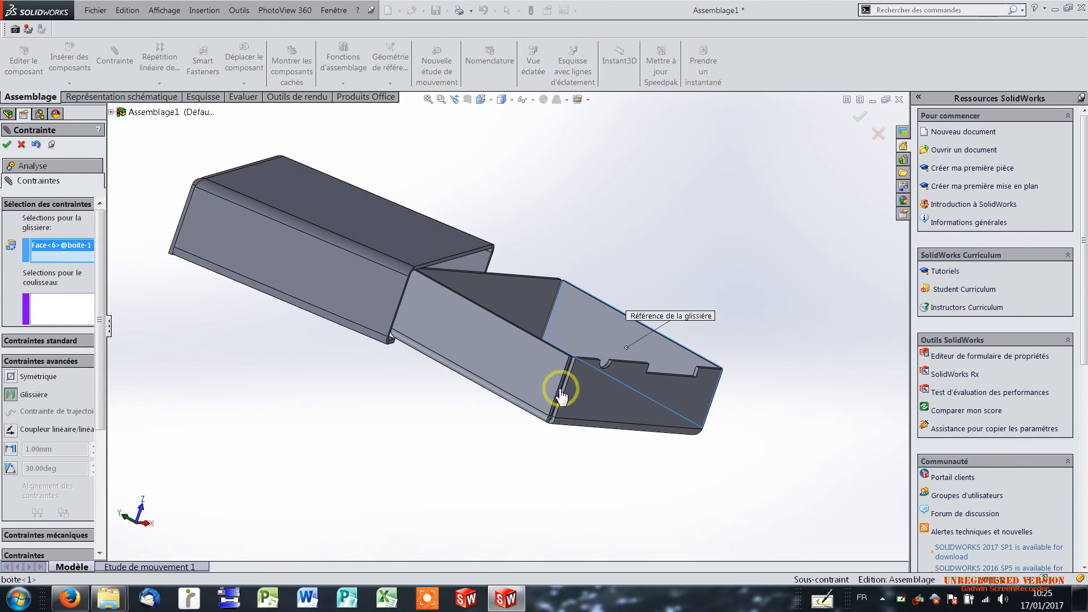
click(515, 359)
middle_drag(611, 433, 485, 359)
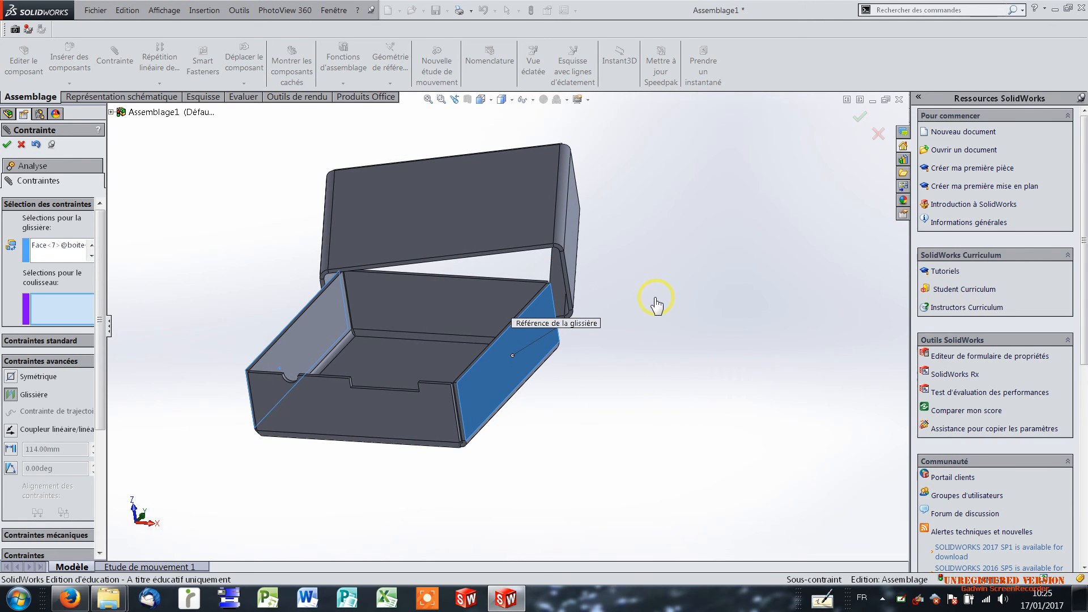
Step: Choose the two inner side wall faces of boite 2 as the slider faces and accept the Glissière mate
middle_drag(655, 298, 672, 298)
middle_drag(563, 338, 554, 258)
click(550, 266)
middle_drag(626, 311, 442, 262)
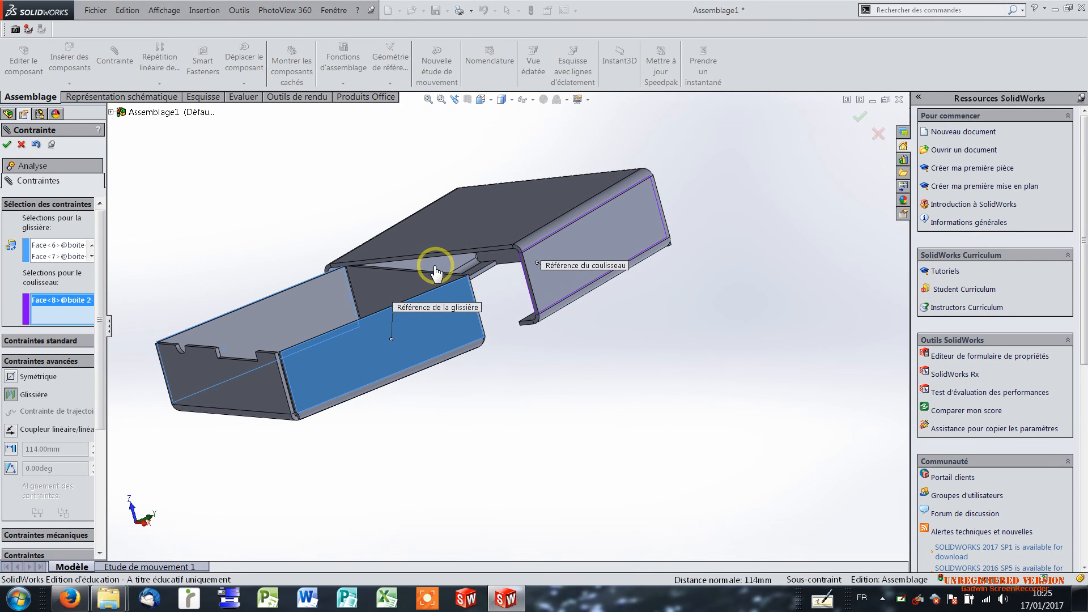
click(435, 271)
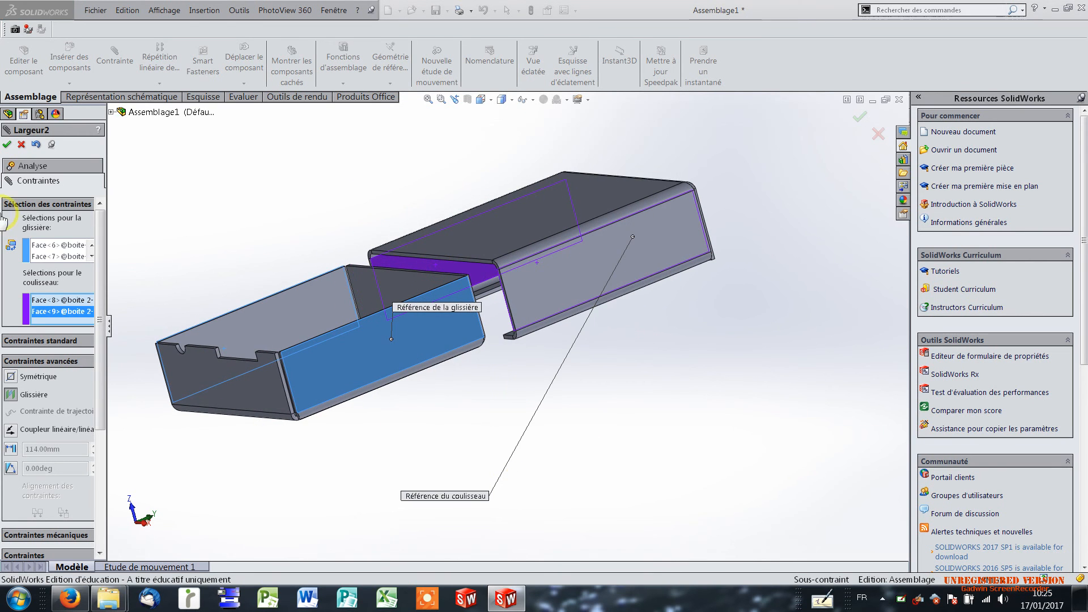
click(7, 145)
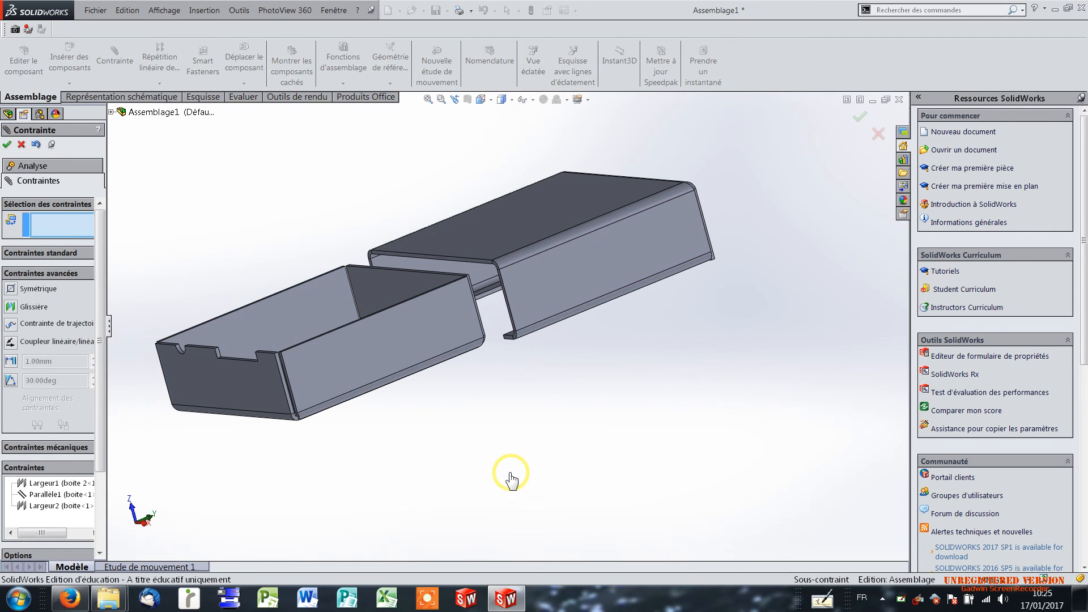
Step: Slide boite 2 over boite, check the fit from several sides, and close the mate command
middle_drag(554, 457, 599, 478)
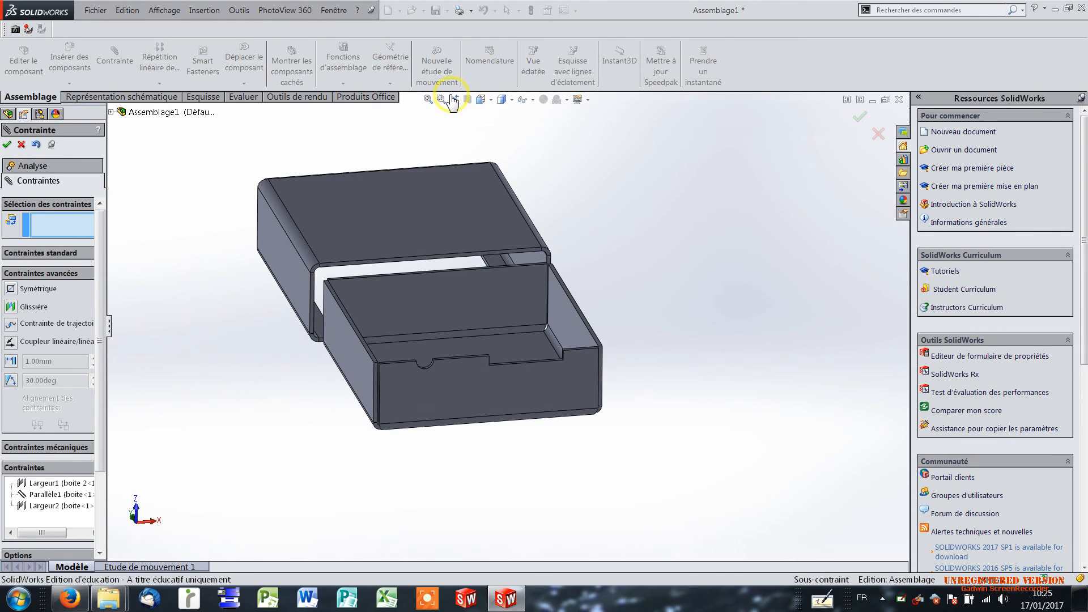
drag(379, 221, 436, 301)
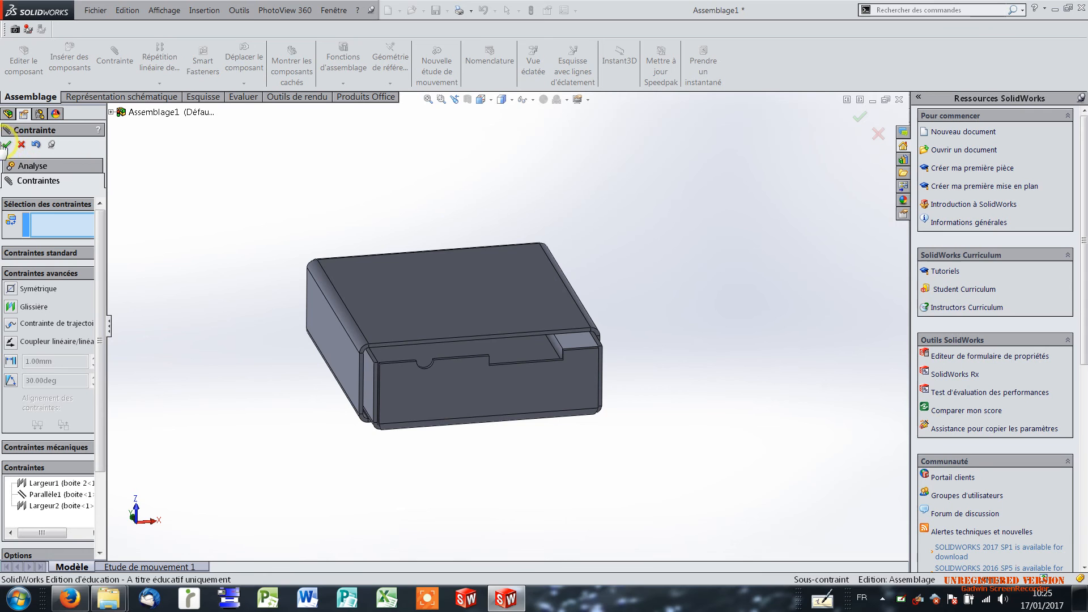
middle_drag(708, 401, 692, 357)
middle_drag(596, 343, 595, 345)
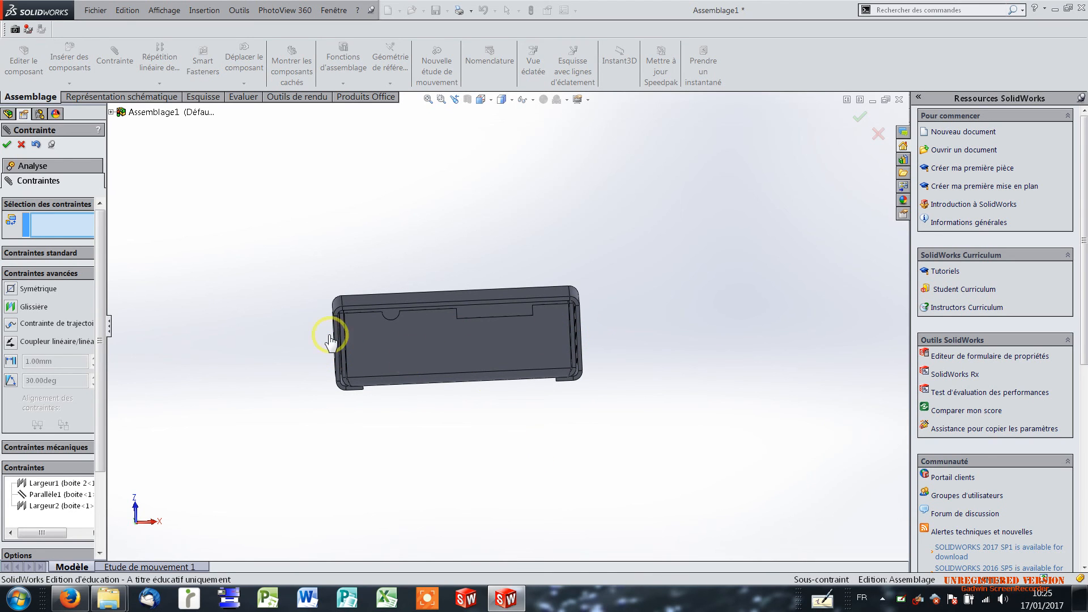
middle_drag(330, 209, 381, 249)
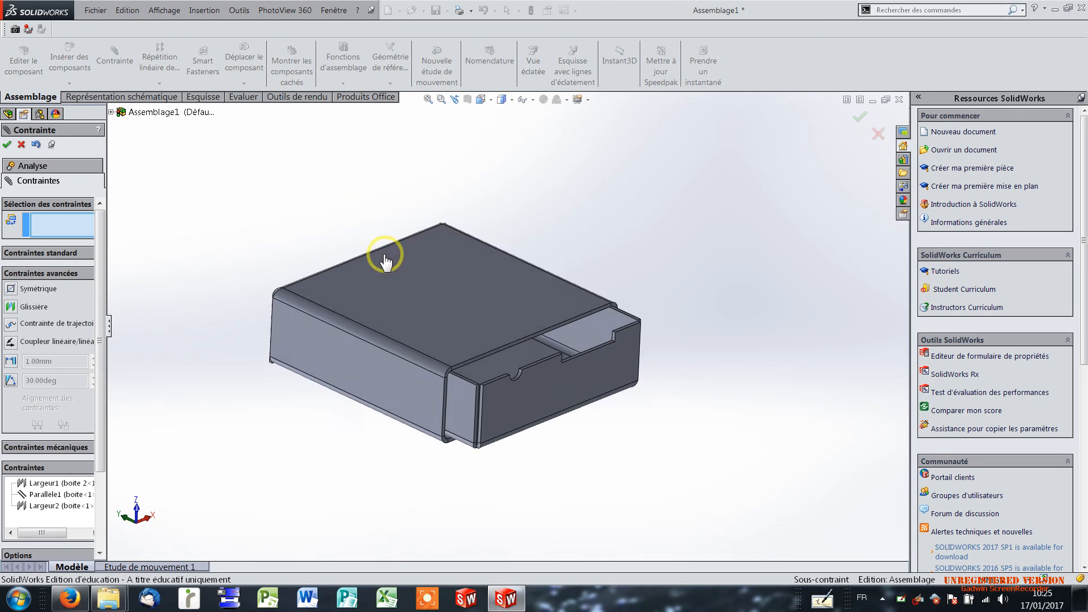
click(21, 145)
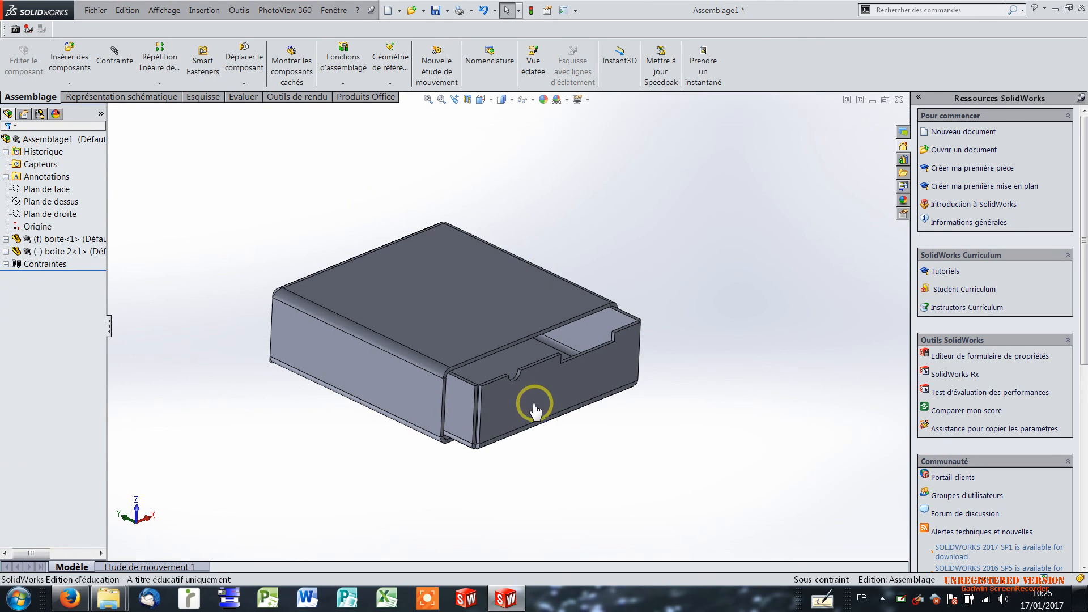
Step: Add a Coïncidente mate between boite's notched front face and the front edge face of boite 2, and finish mating
click(115, 53)
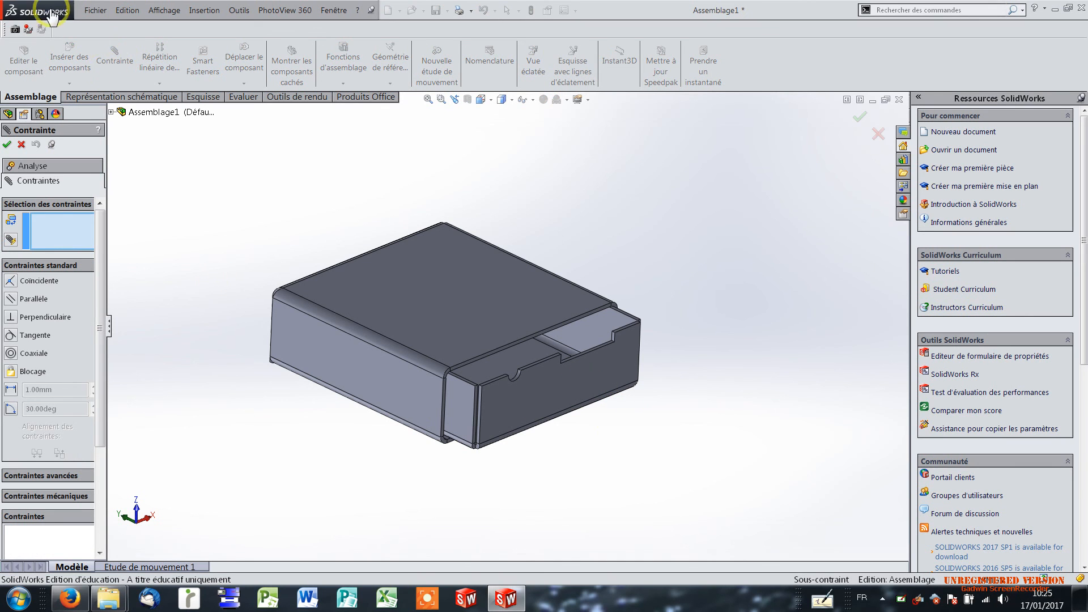
click(543, 397)
scroll(524, 337, down, 5)
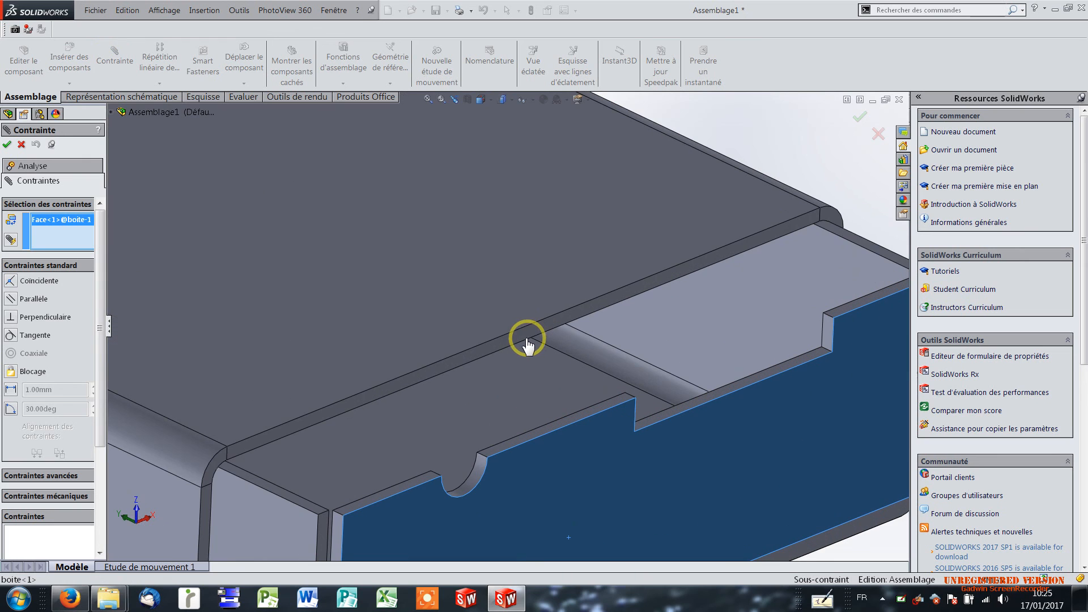
click(527, 340)
scroll(617, 434, up, 5)
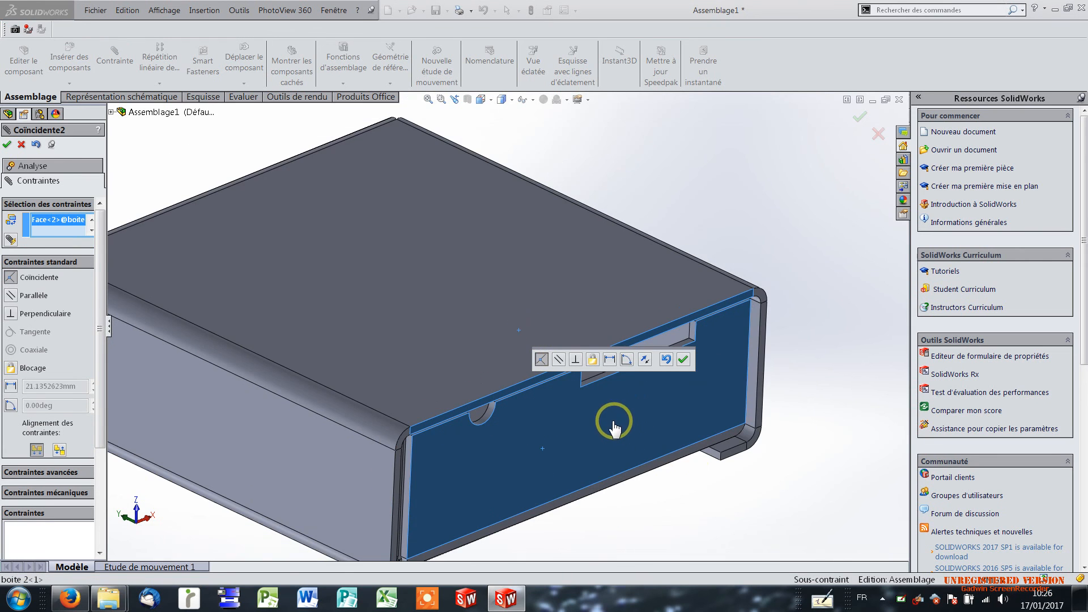
middle_drag(691, 470, 671, 438)
scroll(657, 439, up, 3)
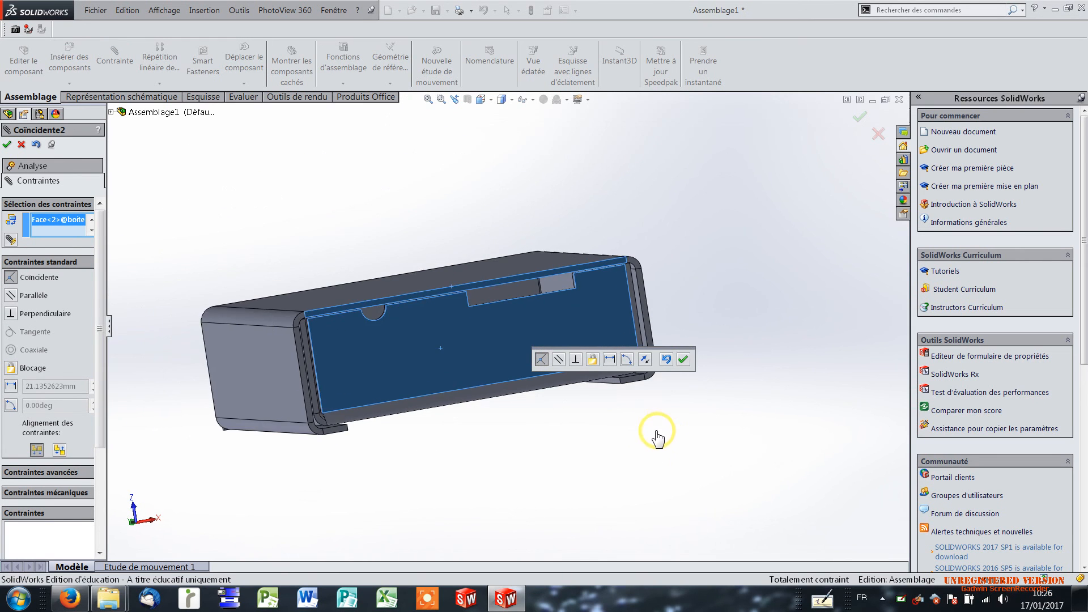
click(683, 361)
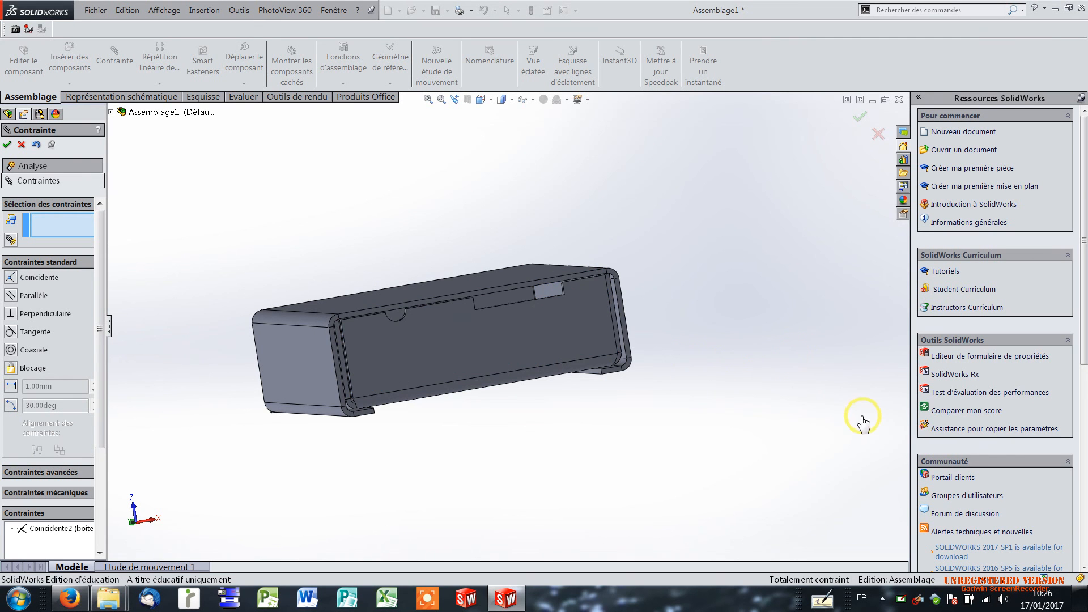
middle_drag(705, 340, 719, 437)
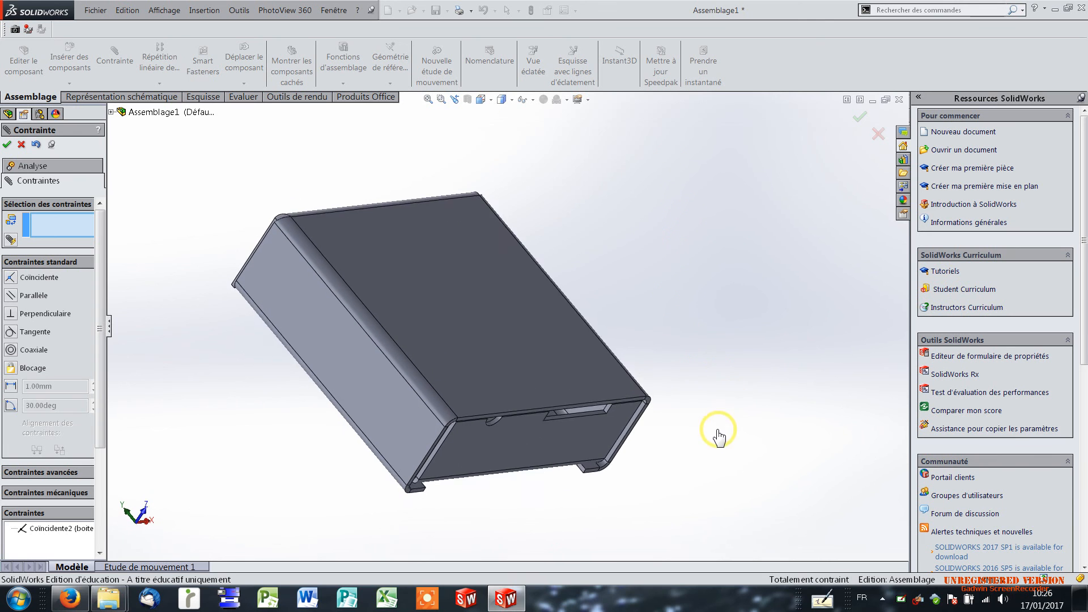
click(7, 146)
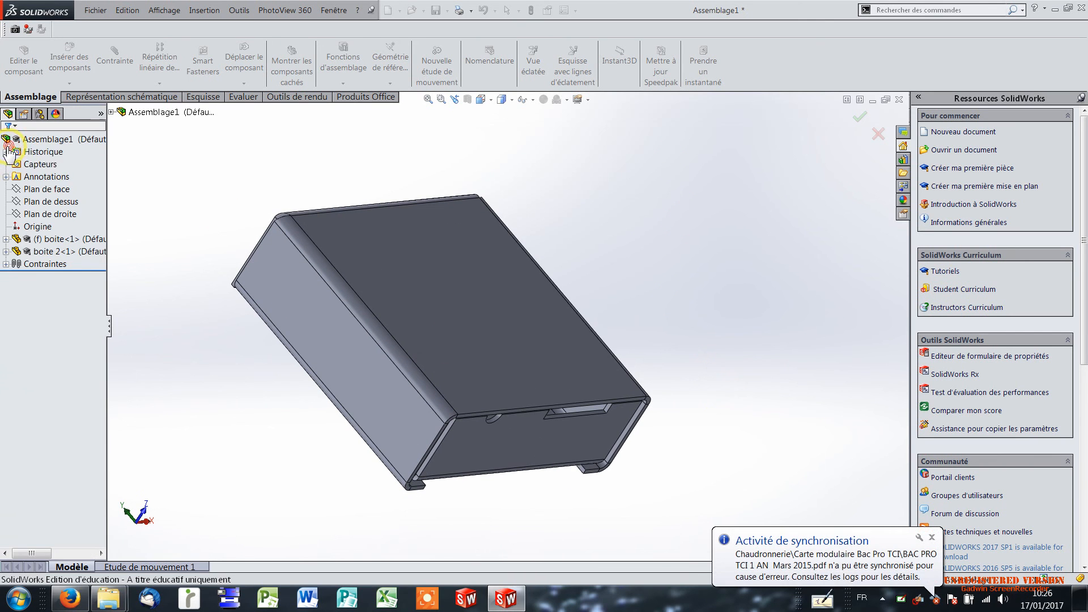
Step: Try to move the mated components and inspect the closed box from another side
drag(419, 325, 519, 478)
drag(505, 438, 675, 388)
click(698, 319)
middle_drag(631, 301, 546, 231)
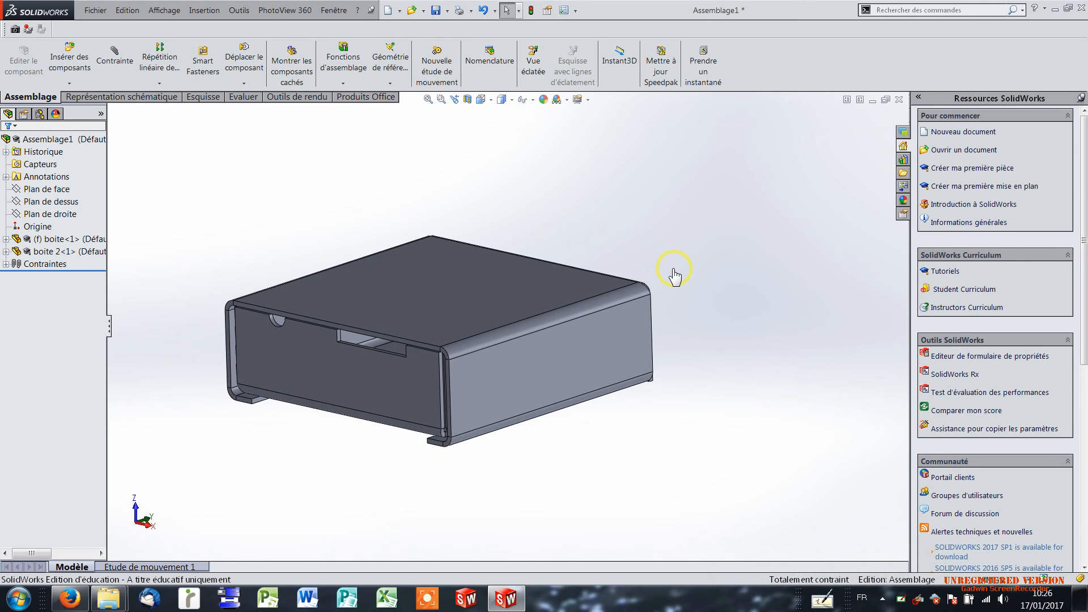